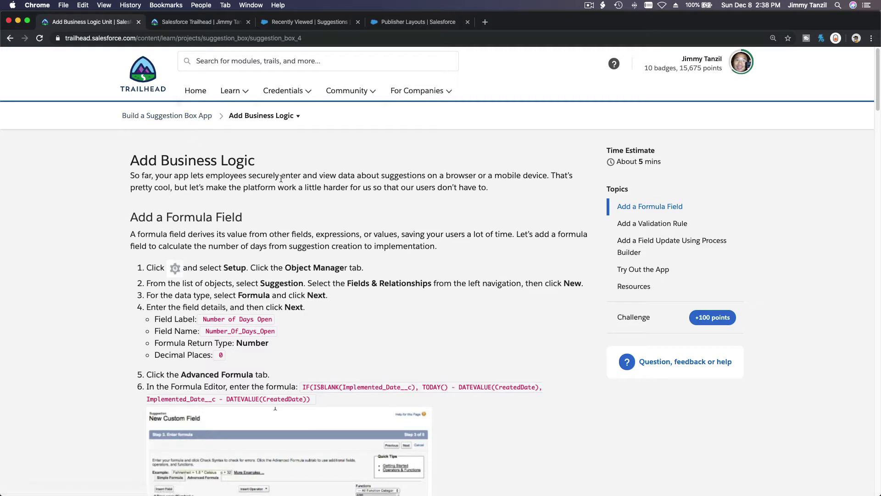
# Step: Read through the Add Business Logic unit, covering the formula field, validation rule, Process Builder field update and app tryout sections
pyautogui.scroll(-3, 281, 179)
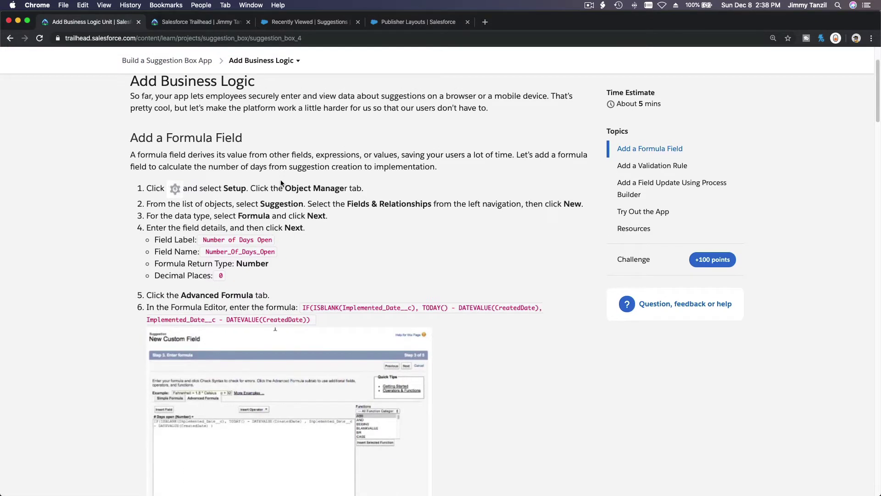
pyautogui.scroll(-2, 281, 182)
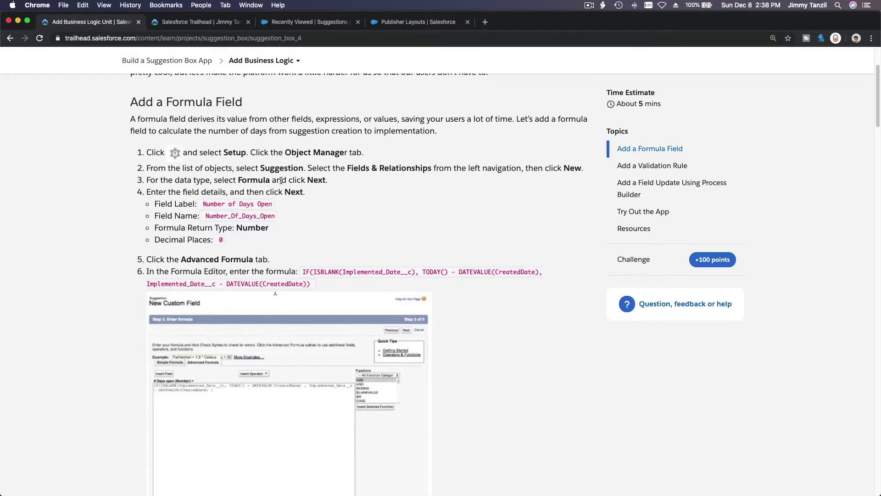
pyautogui.tripleClick(195, 105)
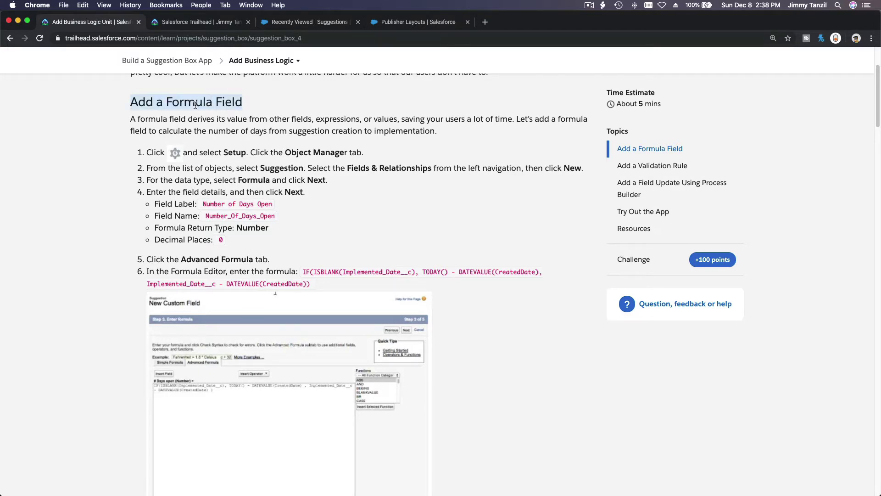
pyautogui.scroll(-10, 219, 134)
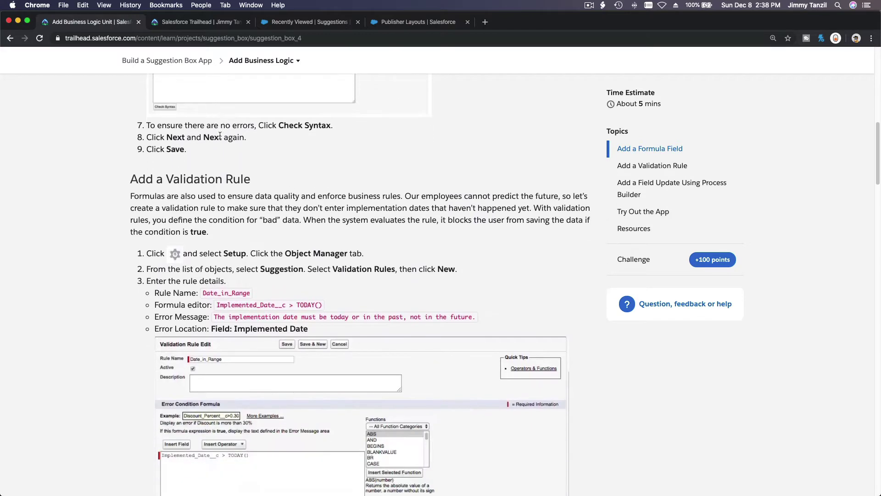
pyautogui.tripleClick(220, 162)
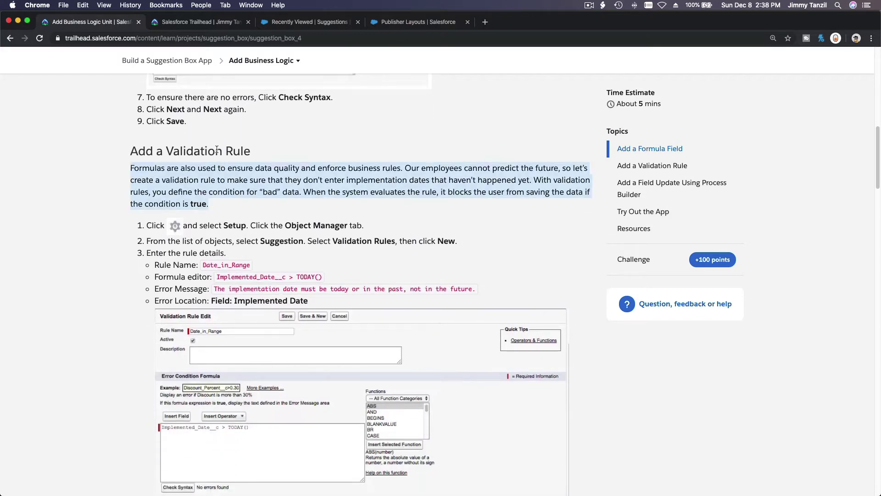
pyautogui.doubleClick(217, 150)
pyautogui.click(239, 146)
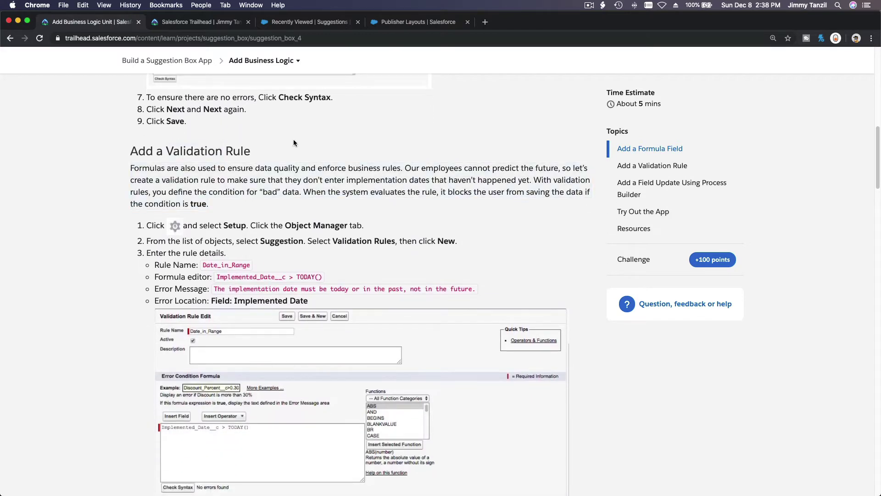
pyautogui.tripleClick(233, 151)
pyautogui.scroll(-10, 233, 151)
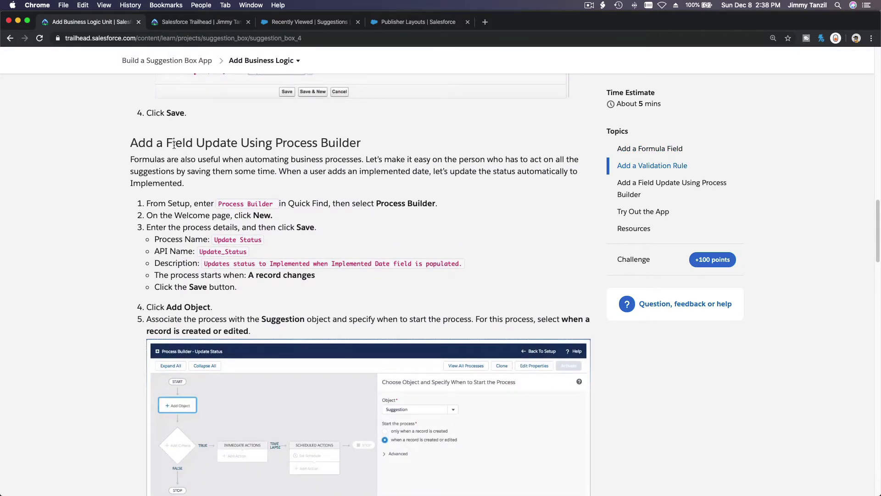
pyautogui.moveTo(171, 144); pyautogui.dragTo(235, 144)
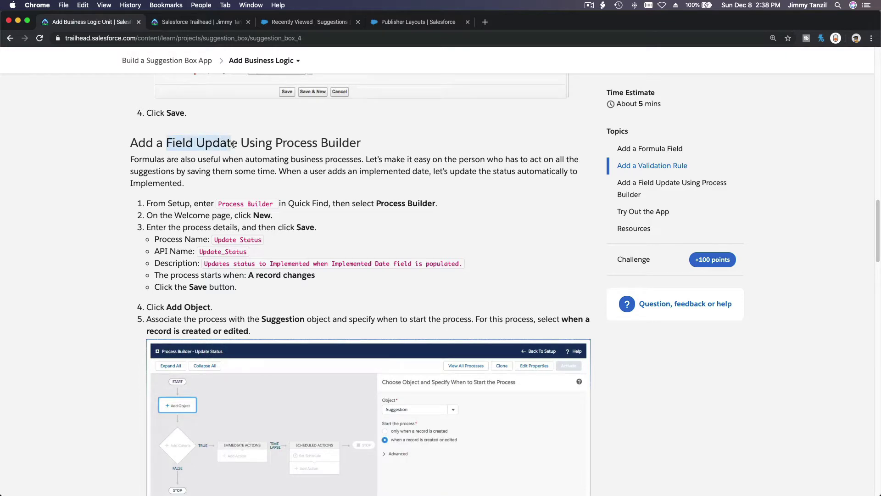
pyautogui.scroll(-1, 315, 201)
pyautogui.scroll(-20, 315, 201)
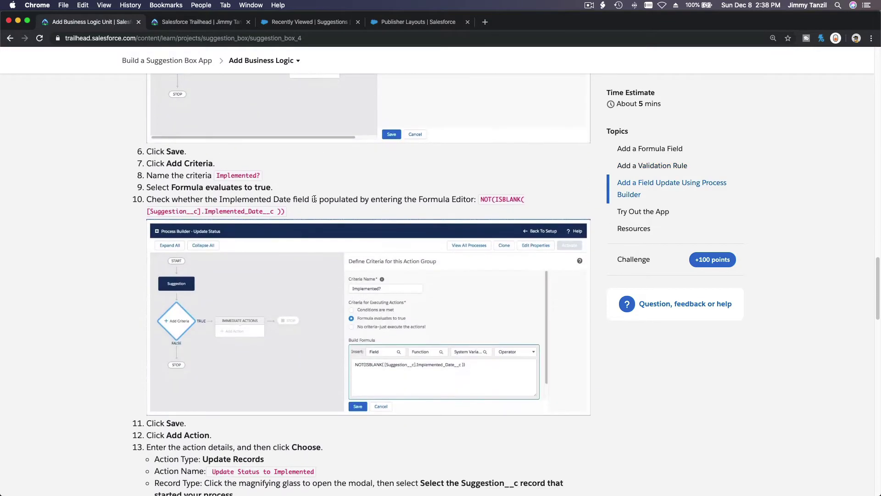
pyautogui.scroll(-6, 314, 201)
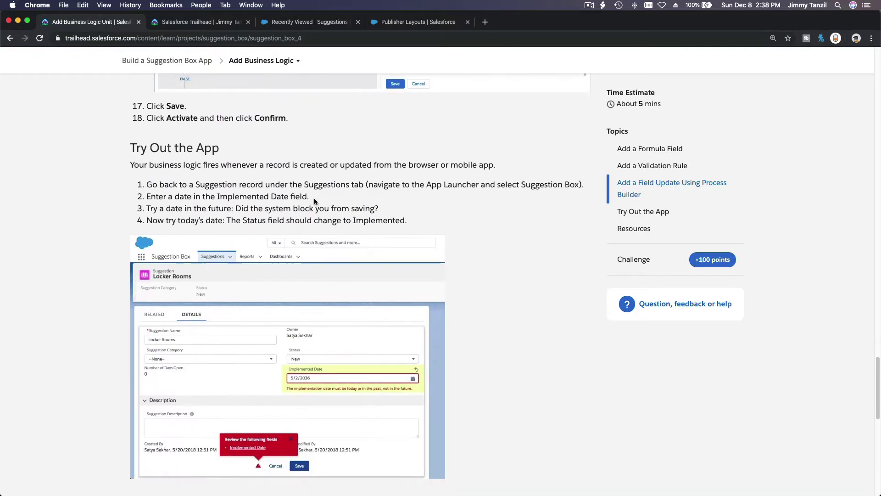
pyautogui.scroll(10, 314, 201)
pyautogui.scroll(20, 314, 201)
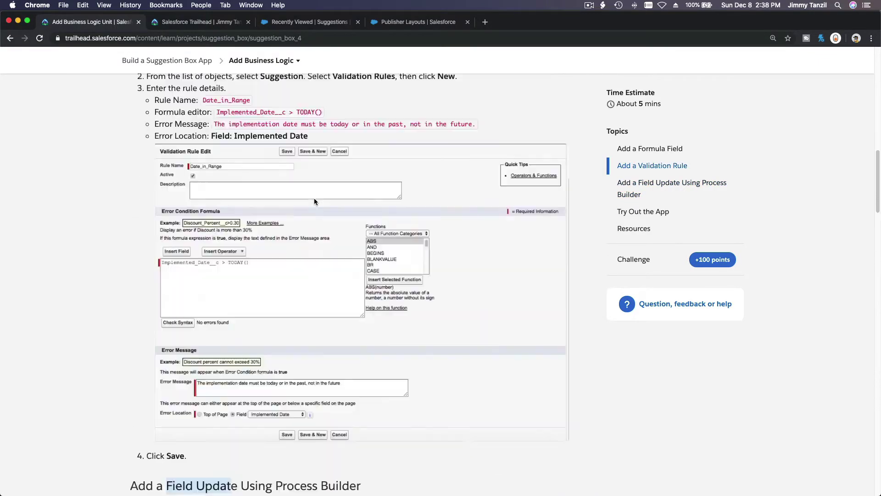
pyautogui.scroll(4, 315, 198)
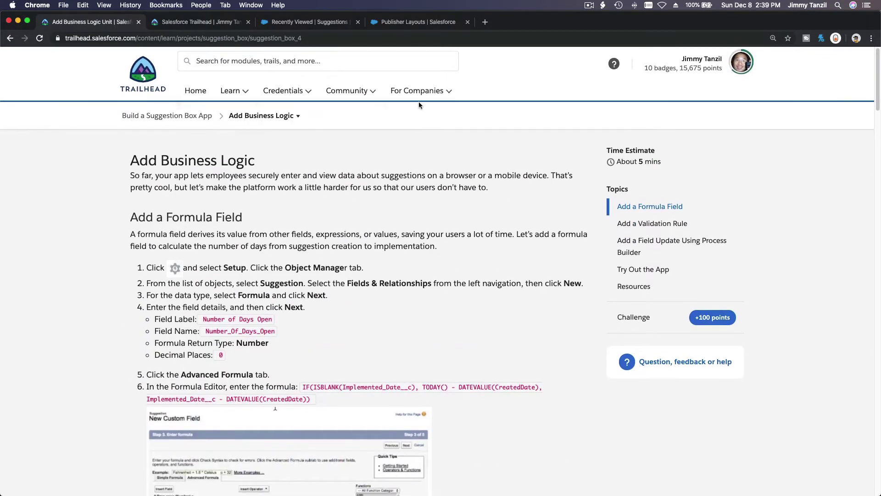
# Step: Switch to Salesforce Setup, search the Object Manager for "Suggest" and open the Suggestion object
pyautogui.click(406, 23)
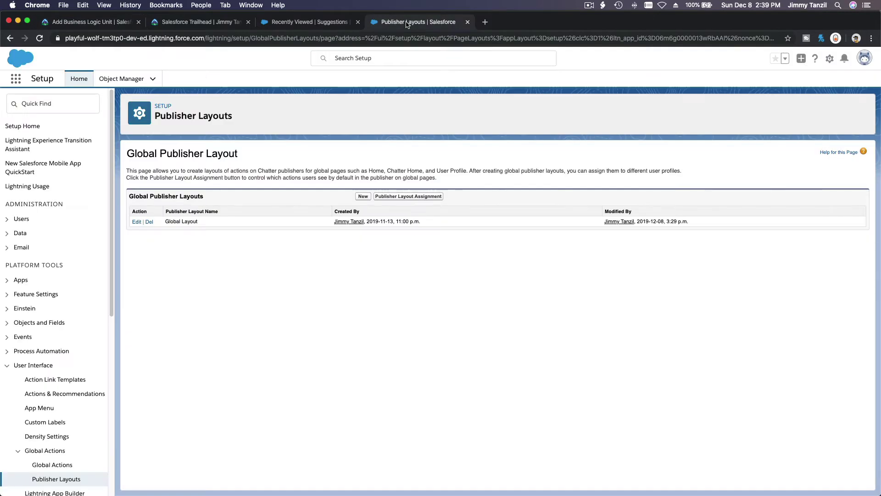
pyautogui.click(77, 79)
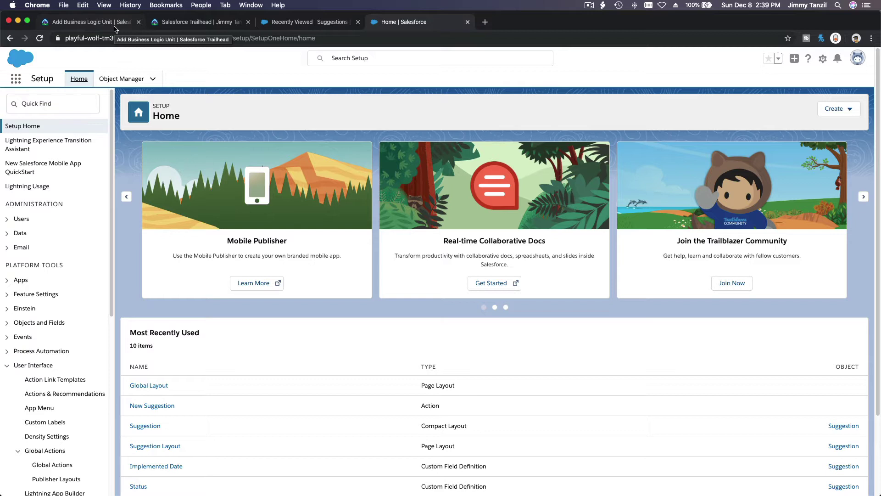
pyautogui.click(118, 79)
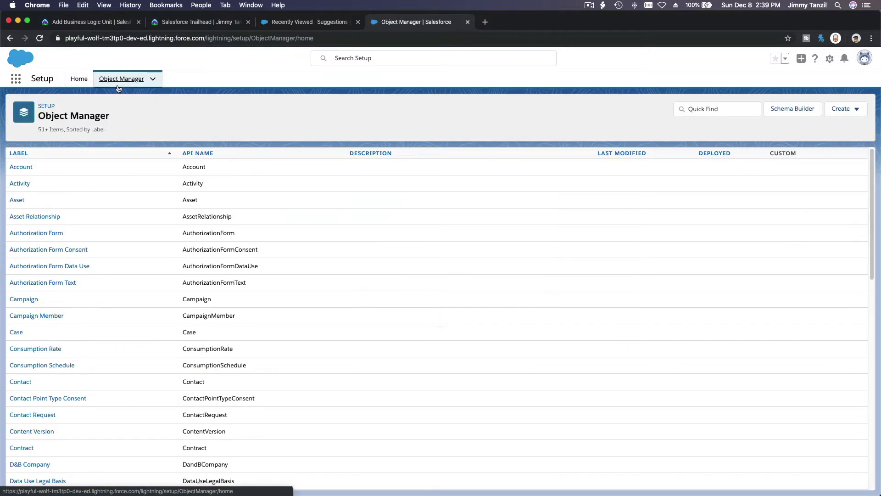
pyautogui.click(718, 109)
pyautogui.write('Suggest')
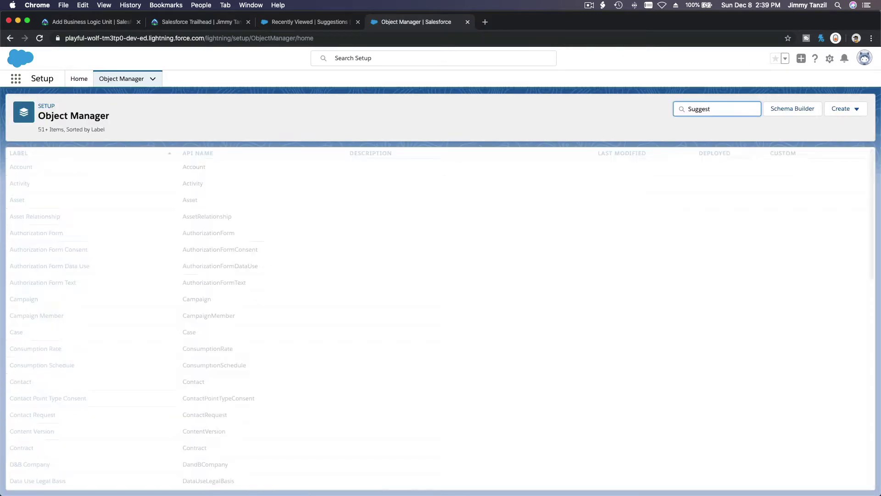
pyautogui.click(32, 170)
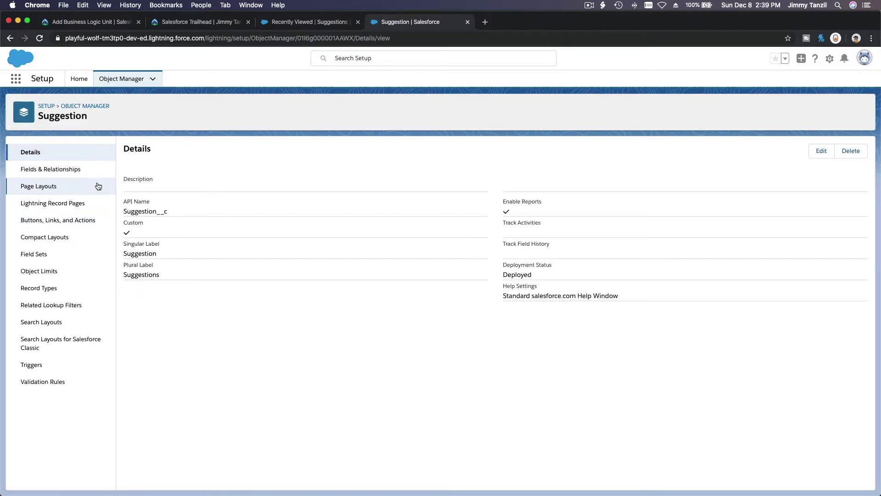
# Step: Start a new custom field on the Suggestion object and choose Formula as its data type
pyautogui.click(50, 169)
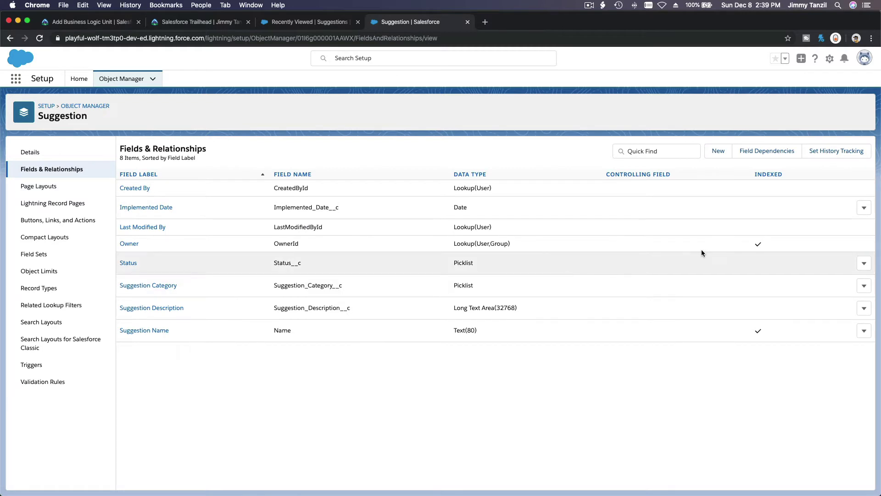
pyautogui.click(718, 151)
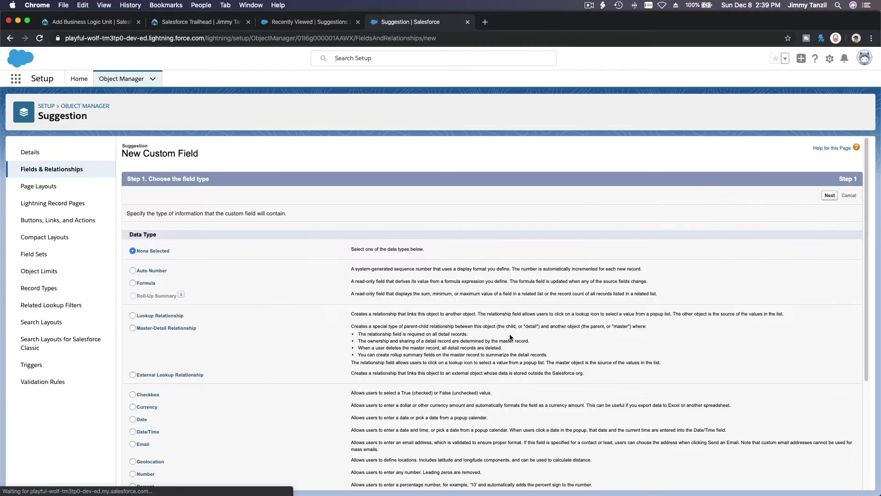
pyautogui.scroll(-3, 326, 282)
pyautogui.click(149, 214)
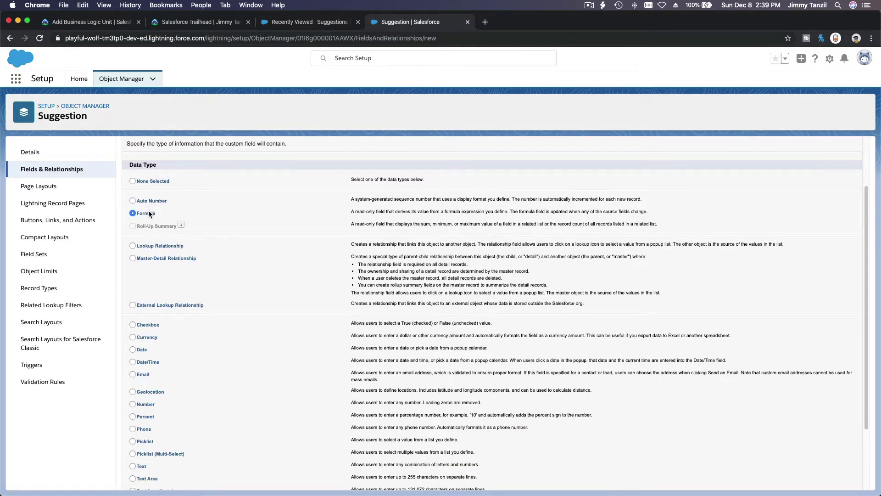
# Step: Copy the field label "Number of Days Open" from the Trailhead instructions into the new formula field, letting the field name fill in
pyautogui.click(87, 22)
pyautogui.scroll(-4, 189, 200)
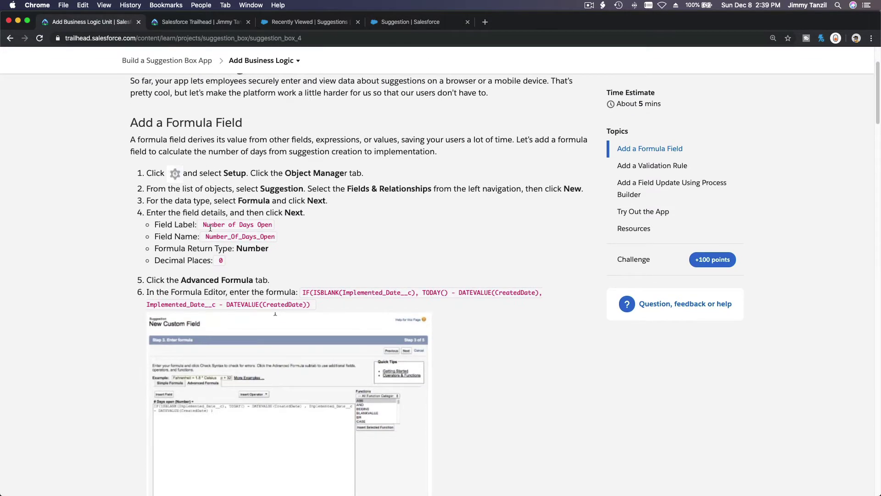
pyautogui.moveTo(202, 225); pyautogui.dragTo(272, 228)
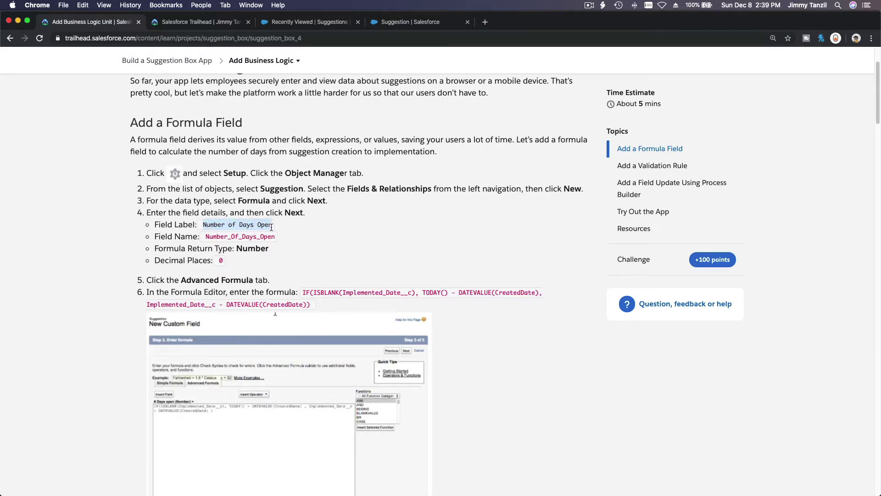
pyautogui.press('super+c')
pyautogui.click(395, 23)
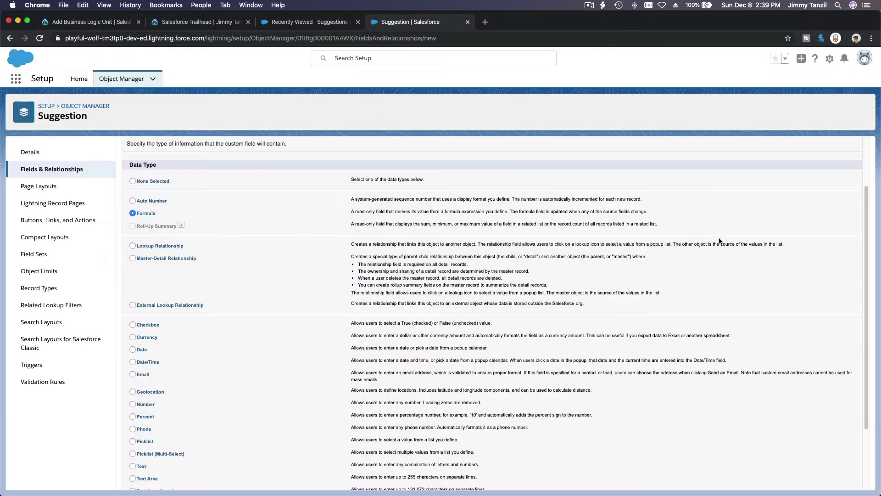
pyautogui.scroll(-4, 739, 382)
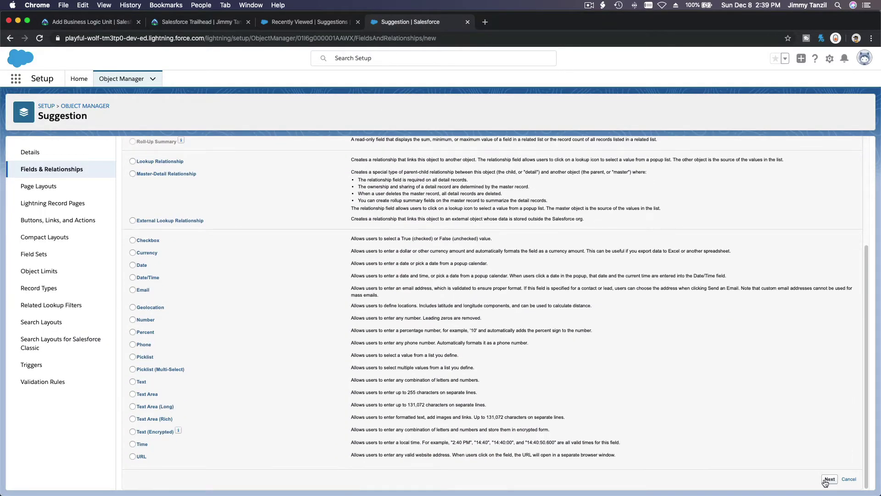
pyautogui.click(829, 479)
pyautogui.press('cmd+v')
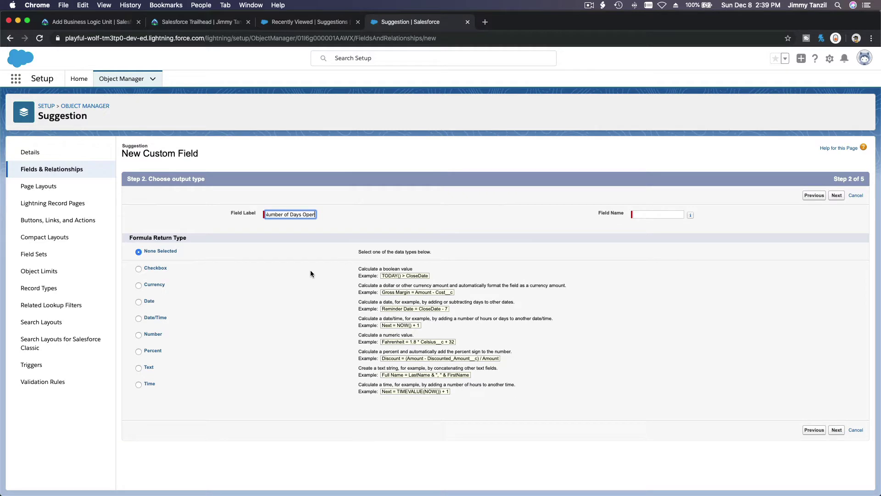
pyautogui.press('Tab')
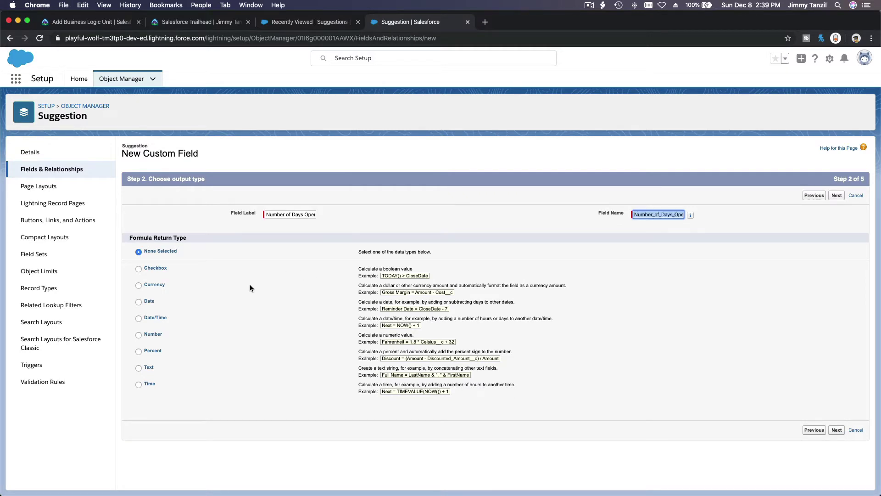
# Step: Set the formula return type to Number with 0 decimal places, as the Trailhead instructions specify, and continue to the formula entry
pyautogui.click(160, 334)
pyautogui.click(84, 23)
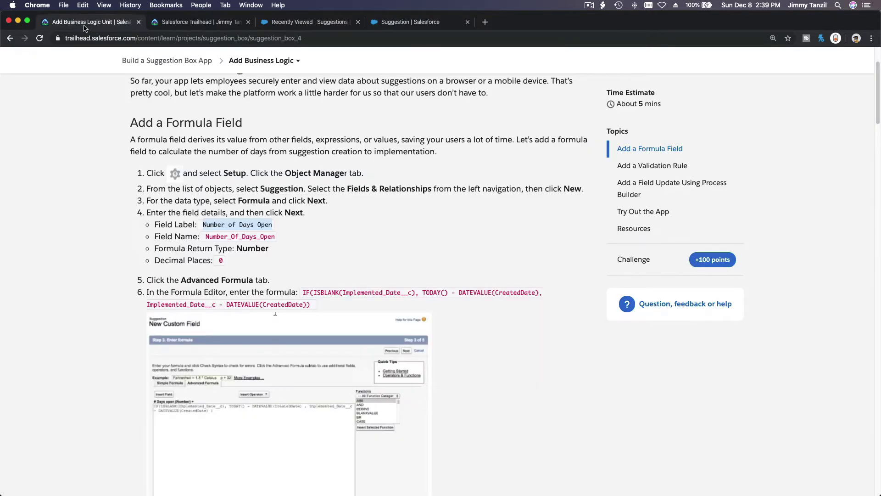
pyautogui.click(220, 260)
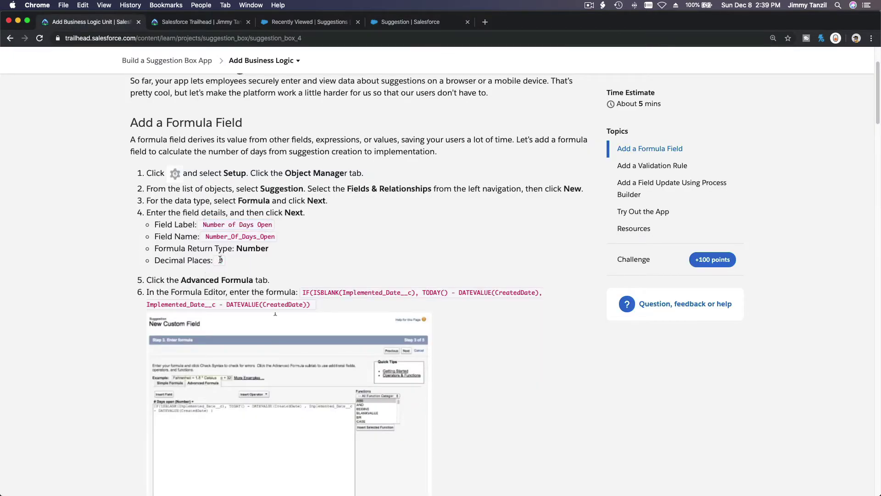
pyautogui.click(412, 23)
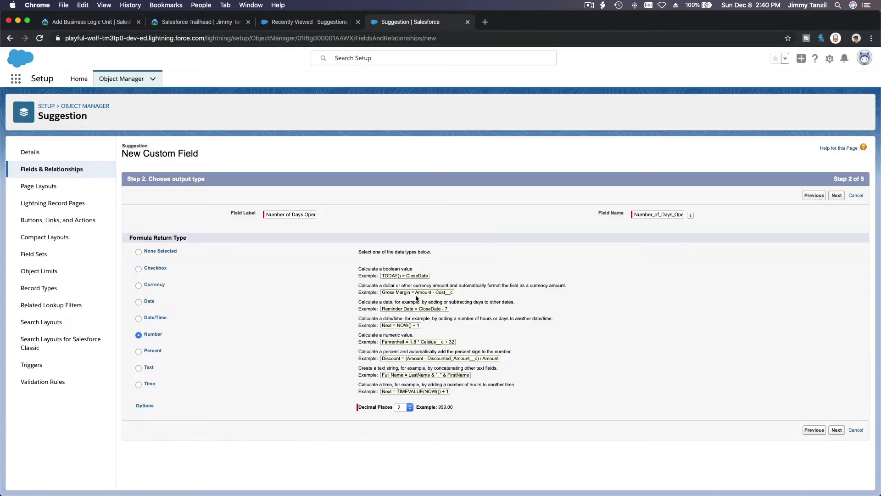
pyautogui.click(410, 407)
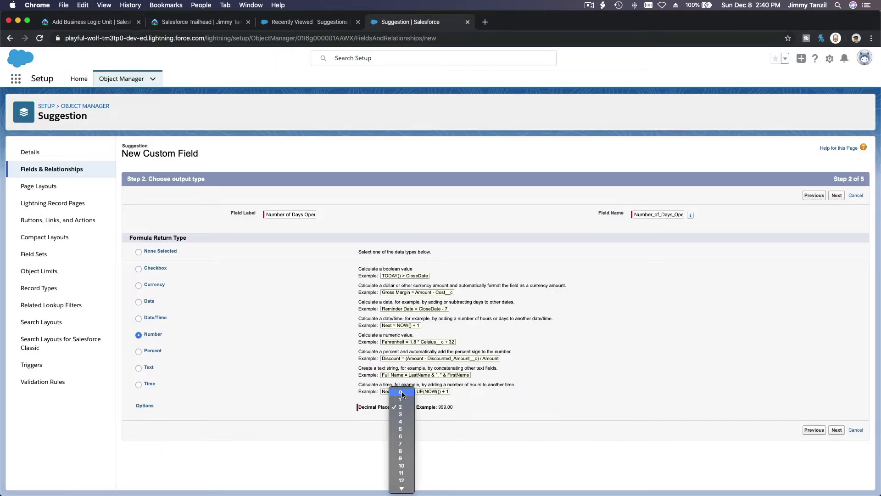
pyautogui.click(402, 394)
pyautogui.click(406, 228)
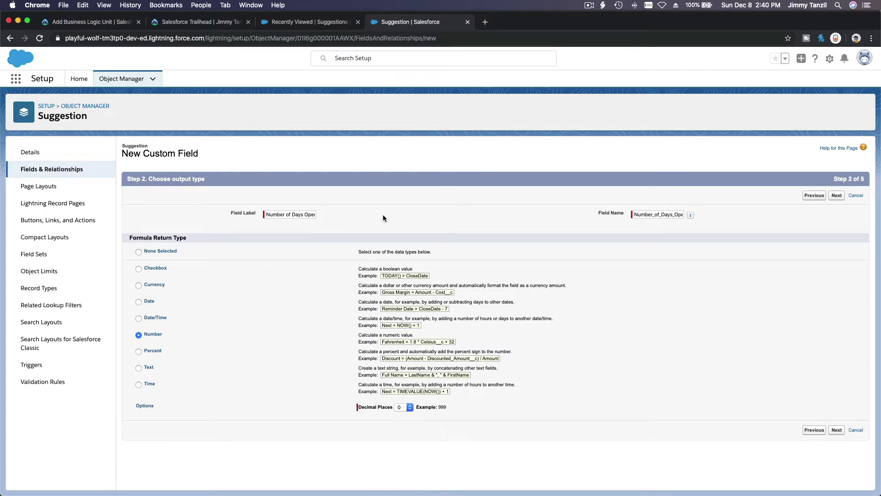
pyautogui.click(836, 196)
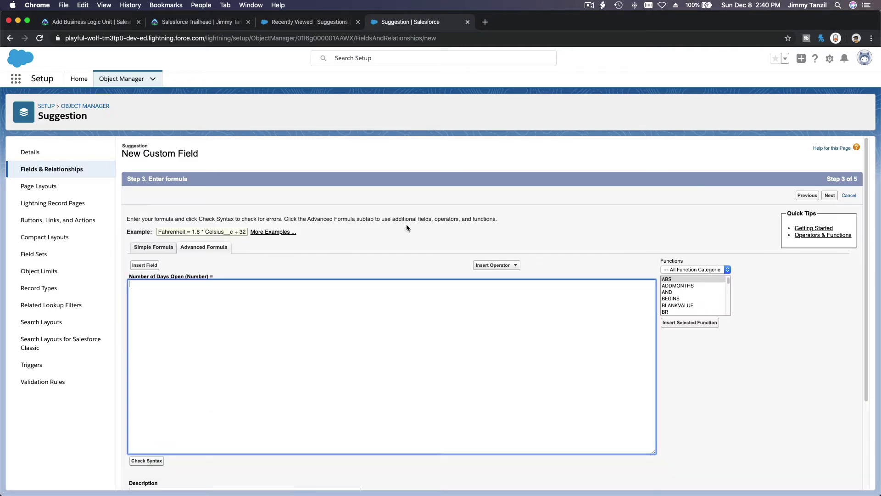
# Step: Copy the Trailhead formula IF(ISBLANK(Implemented_Date__c), TODAY() - DATEVALUE(CreatedDate), Implemented_Date__c - DATEVALUE(CreatedDate)) into the field's advanced formula editor
pyautogui.click(93, 23)
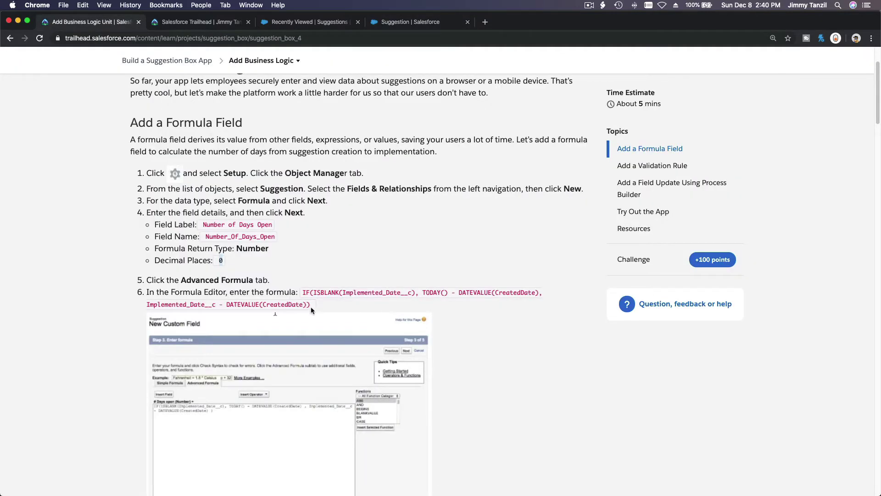
pyautogui.moveTo(303, 294); pyautogui.dragTo(311, 306)
pyautogui.press('super+c')
pyautogui.click(398, 22)
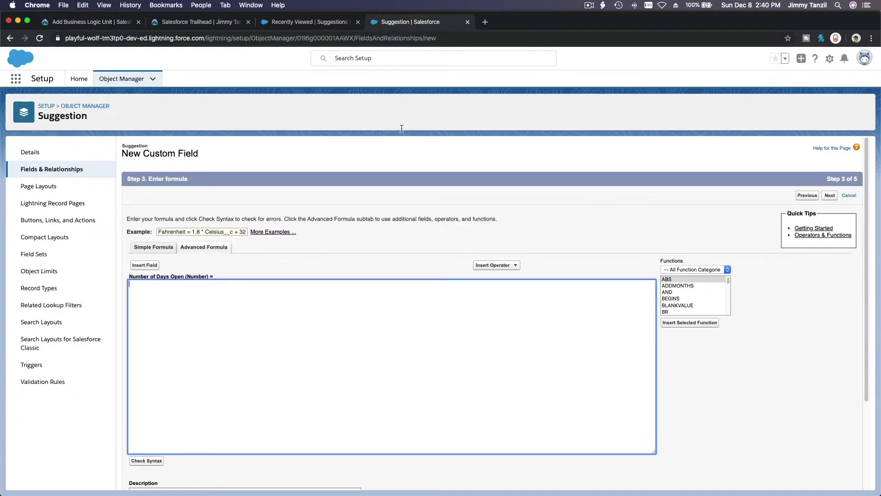
pyautogui.press('super+v')
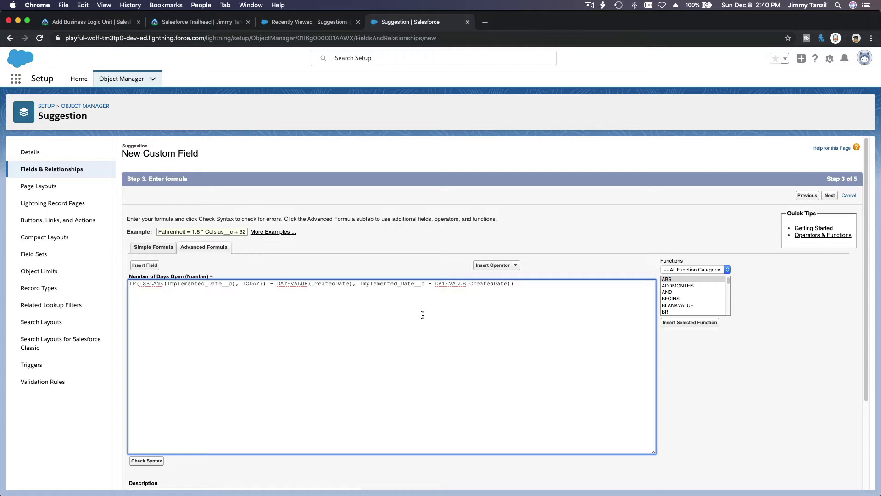
# Step: Examine the ISBLANK condition and the two date calculations in the Number of Days Open formula
pyautogui.doubleClick(154, 283)
pyautogui.click(203, 330)
pyautogui.moveTo(242, 283); pyautogui.dragTo(258, 288)
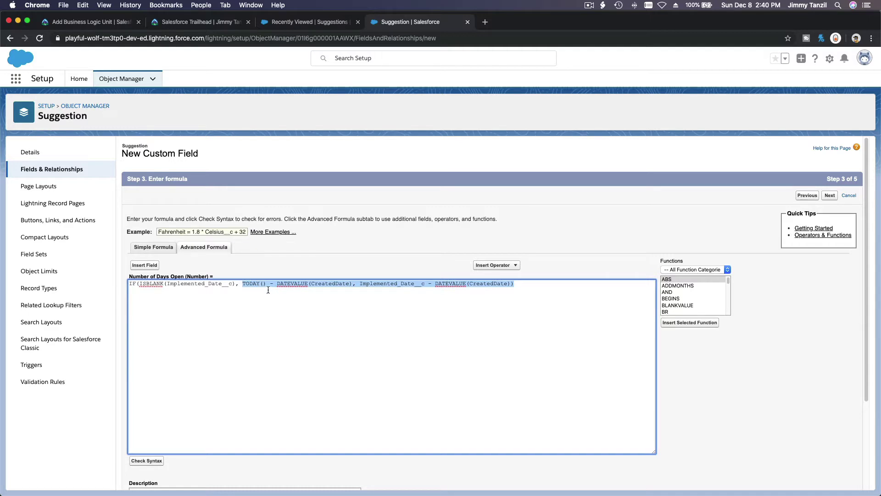
pyautogui.click(288, 285)
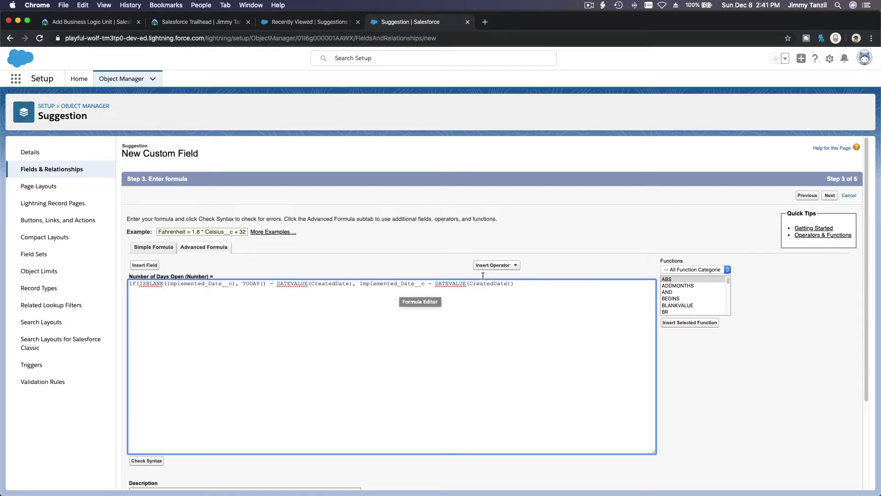
pyautogui.click(468, 234)
# Step: Check the syntax of the Number of Days Open formula, following the remaining formula field steps in Trailhead
pyautogui.scroll(-5, 466, 235)
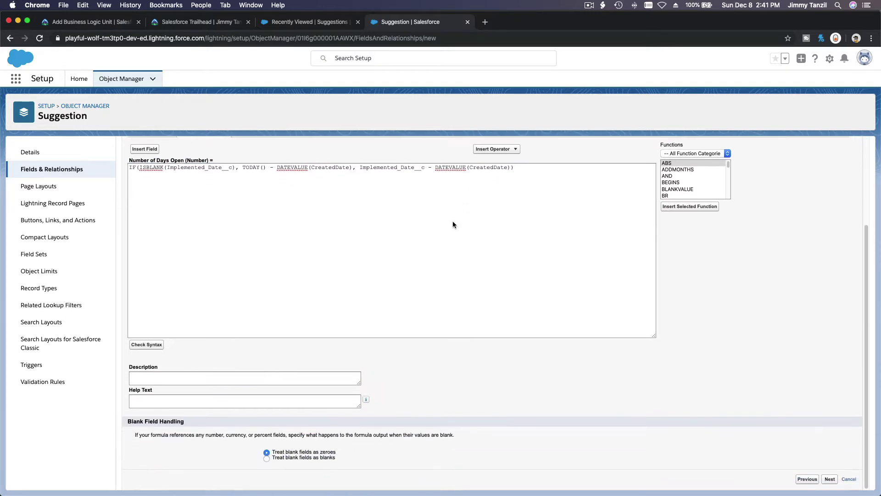
pyautogui.click(96, 23)
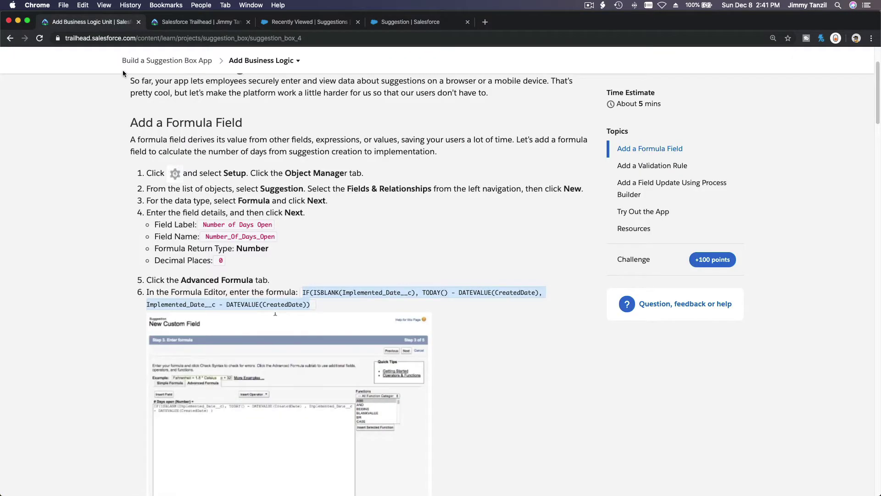
pyautogui.scroll(-2, 202, 208)
pyautogui.scroll(-7, 202, 208)
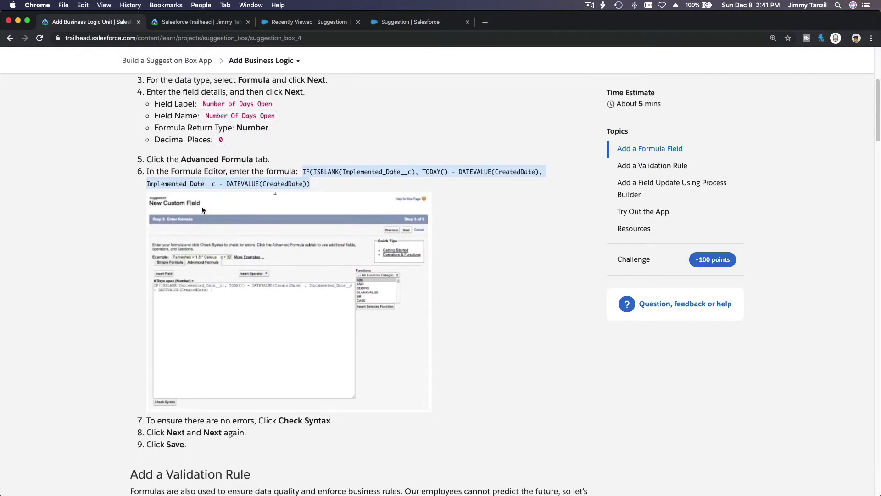
pyautogui.scroll(-1, 202, 210)
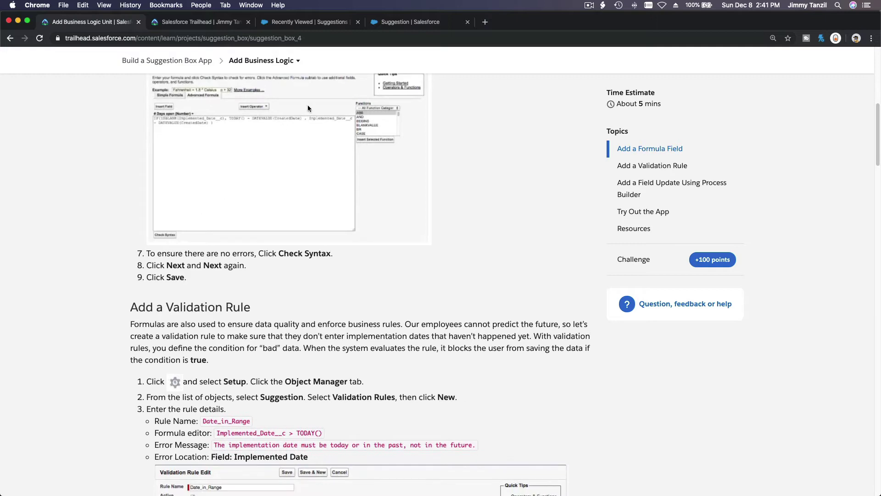
pyautogui.click(407, 21)
pyautogui.click(146, 346)
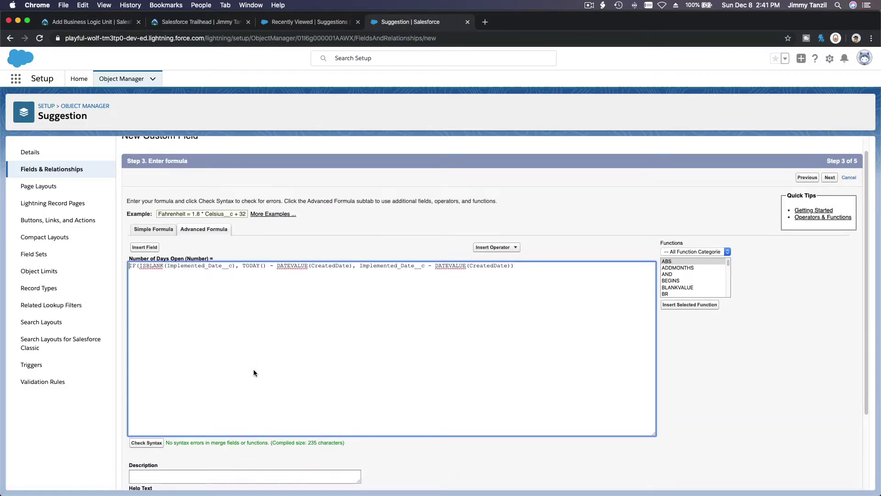
pyautogui.doubleClick(234, 442)
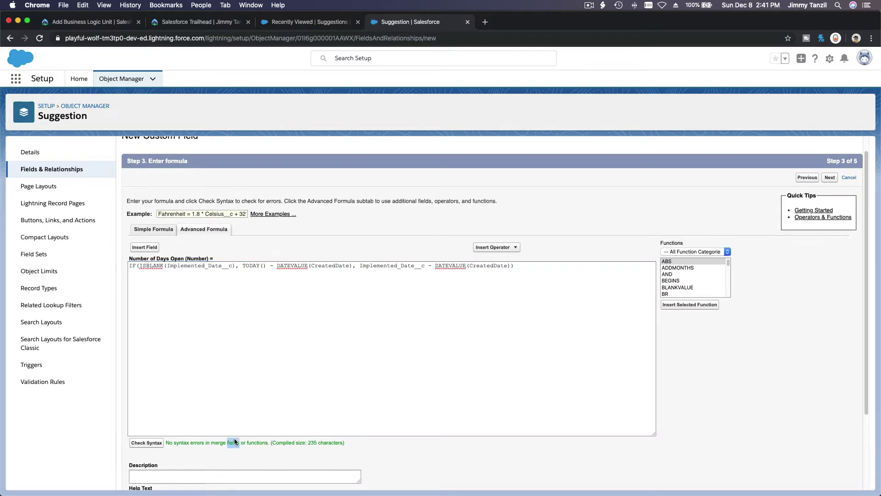
pyautogui.moveTo(234, 443); pyautogui.dragTo(345, 443)
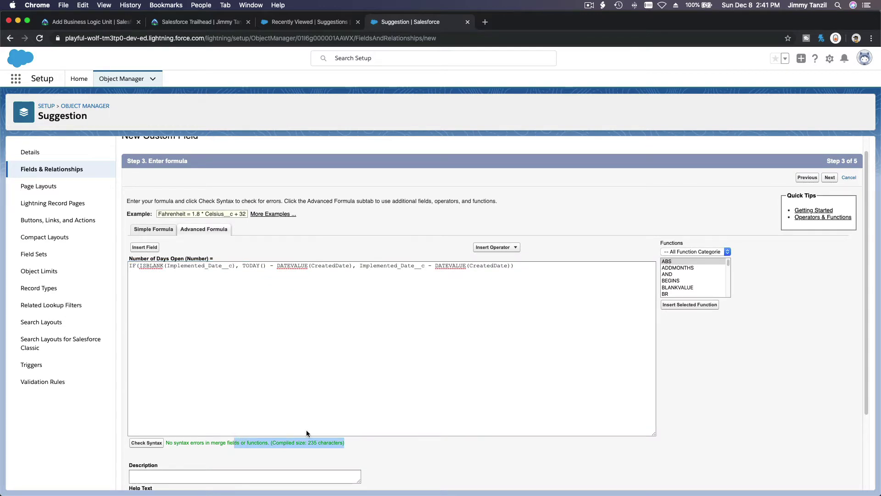
# Step: Keep the default field-level security and the Suggestion Layout assignment, and save the Number of Days Open field
pyautogui.click(830, 178)
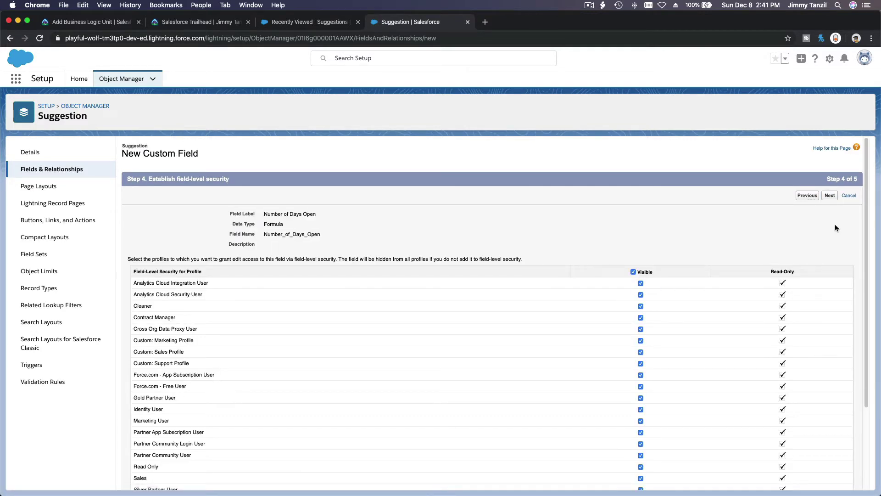
pyautogui.click(833, 199)
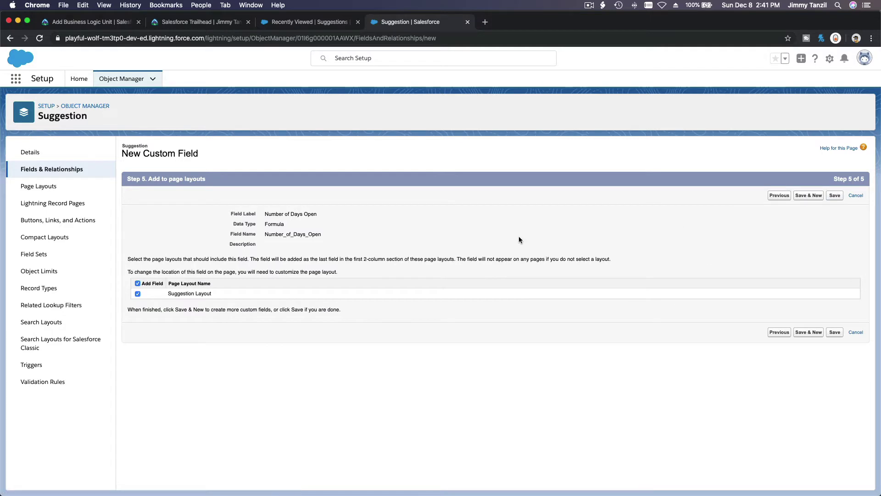
pyautogui.click(835, 196)
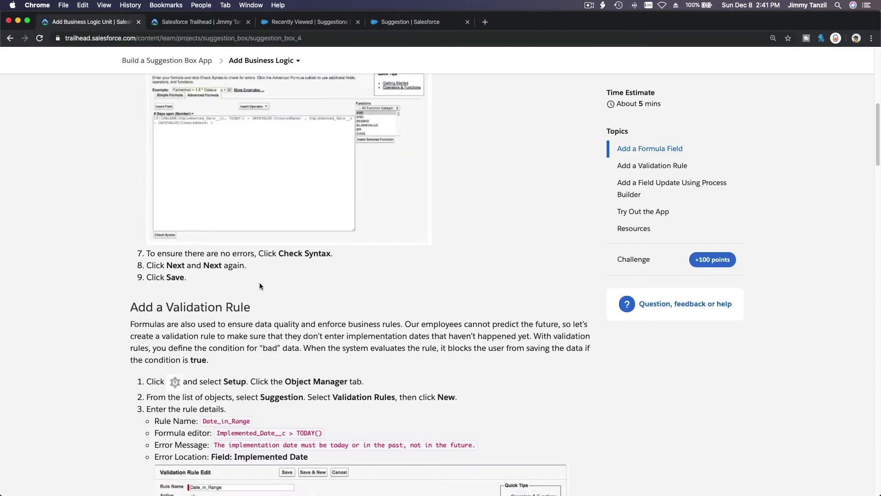
# Step: Follow Trailhead's Add a Validation Rule section and start a new validation rule on the Suggestion object
pyautogui.scroll(-5, 260, 286)
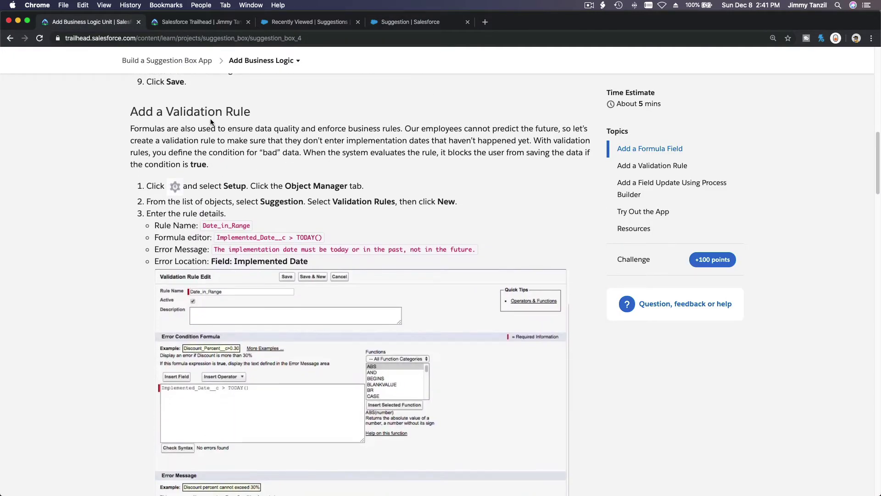
pyautogui.tripleClick(214, 113)
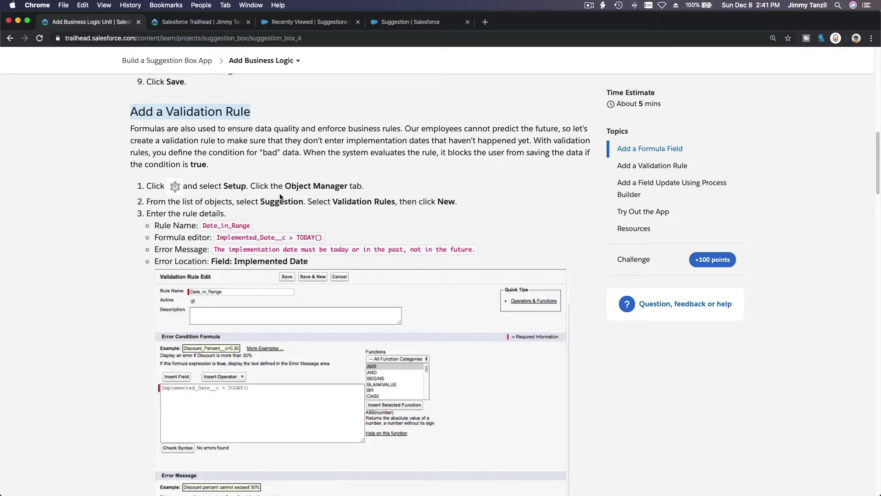
pyautogui.click(391, 27)
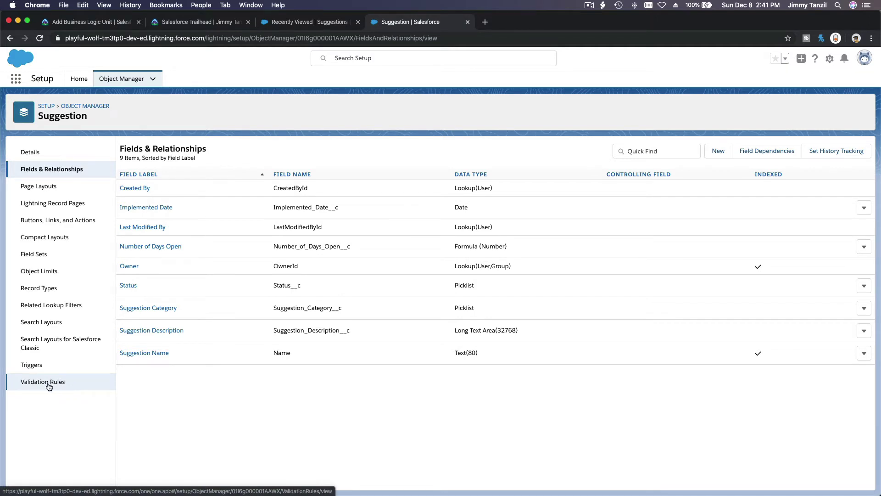
pyautogui.click(49, 387)
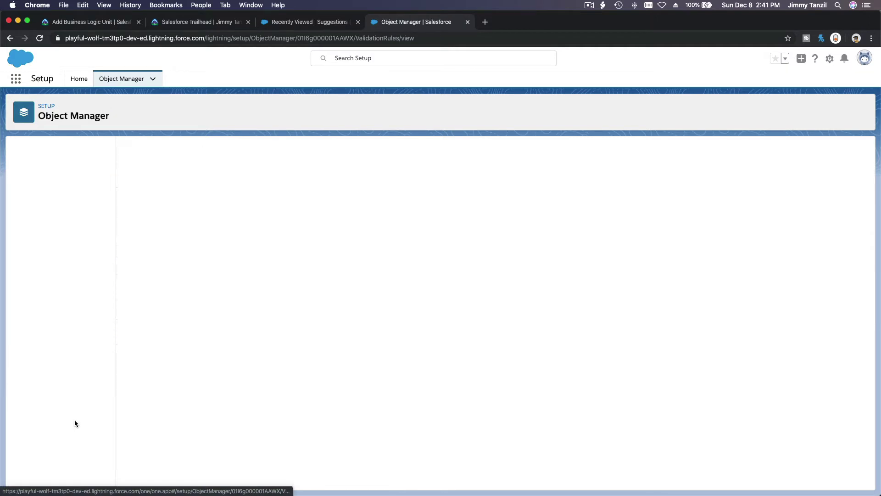
pyautogui.click(94, 23)
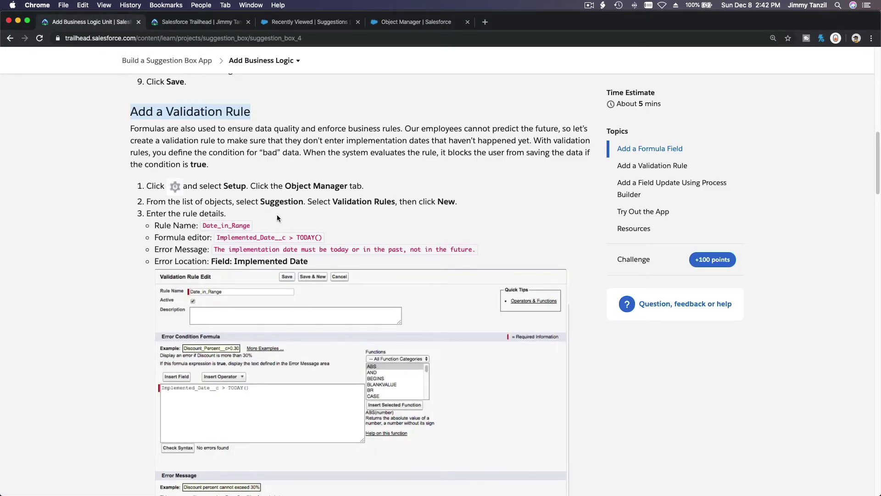
pyautogui.click(395, 24)
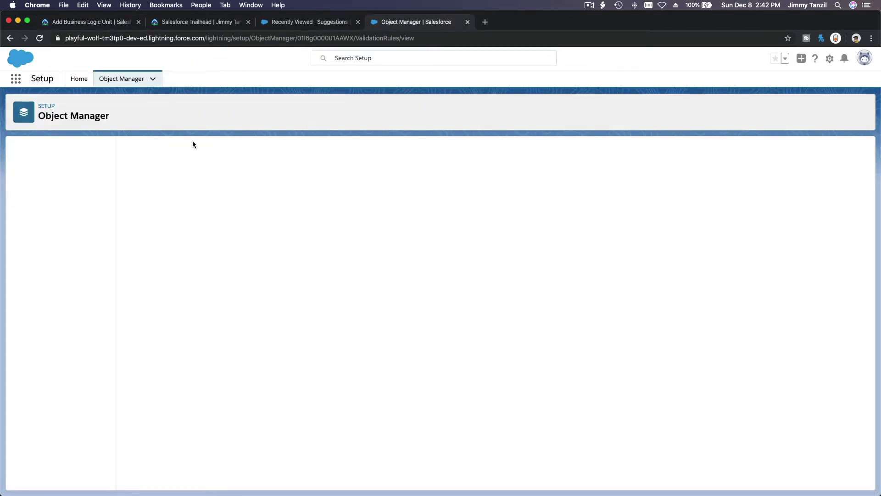
pyautogui.click(40, 39)
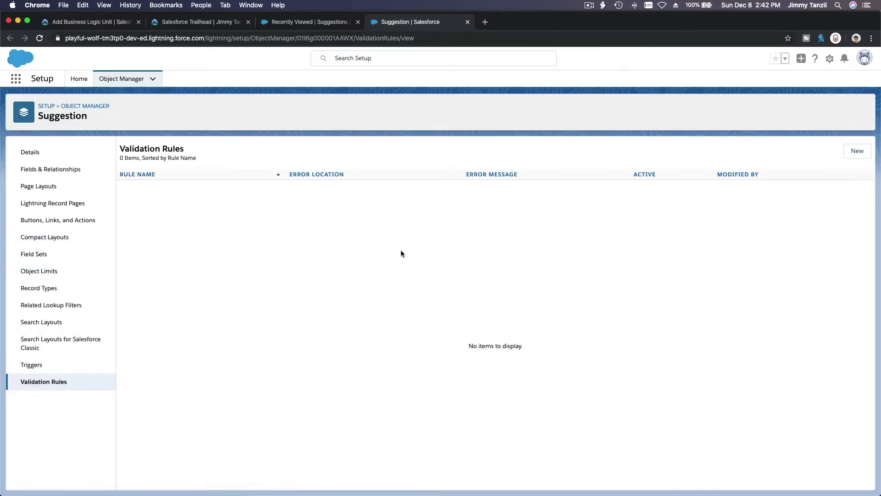
pyautogui.click(858, 150)
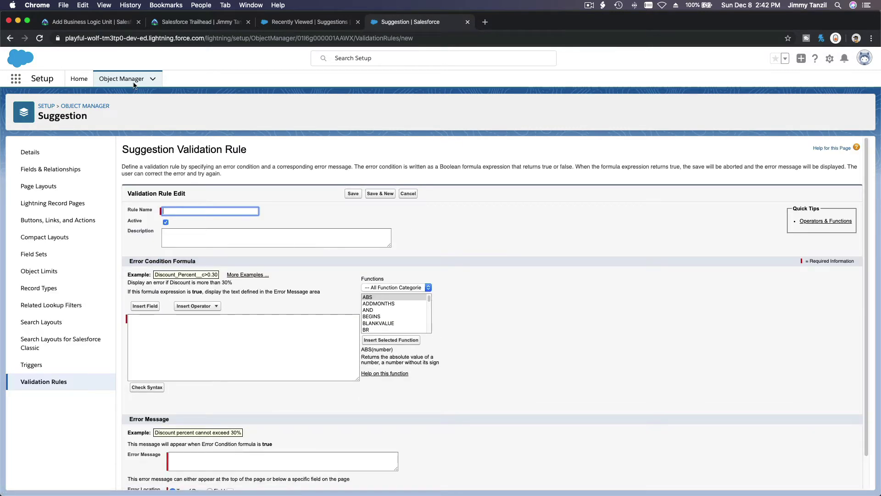
# Step: Copy the rule name Date_in_Range and the error condition formula Implemented_Date__c > TODAY() from Trailhead into the new validation rule
pyautogui.click(94, 23)
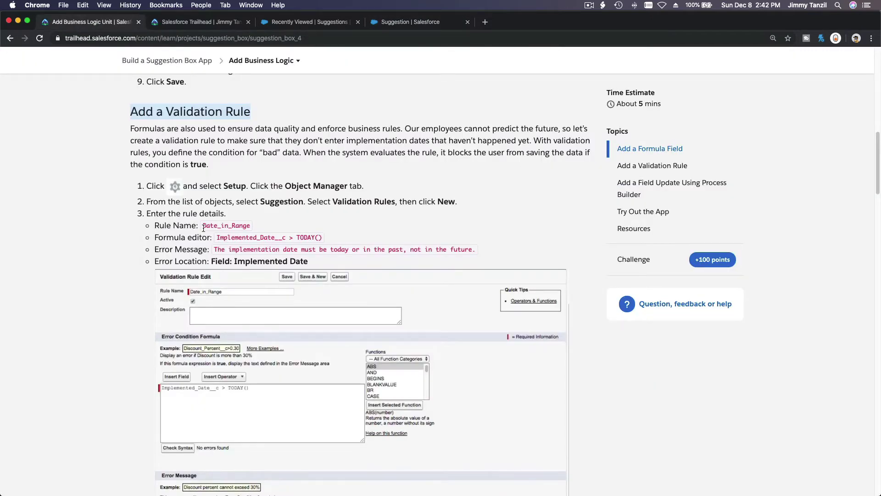
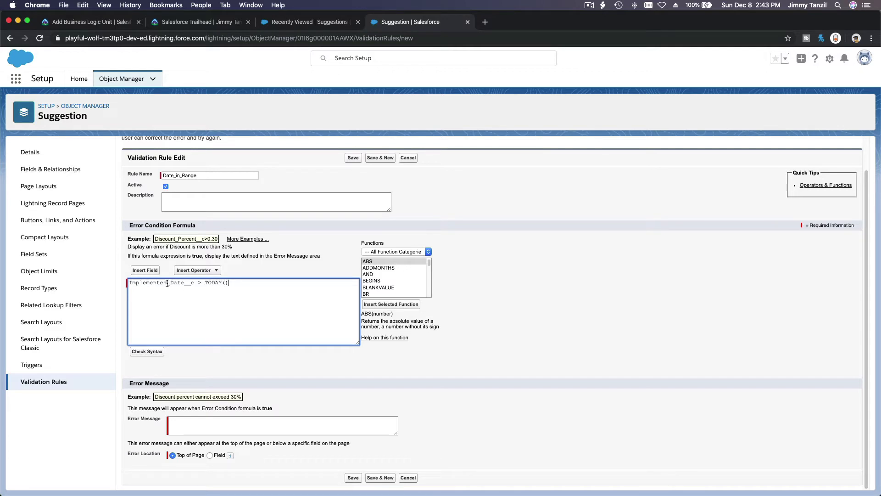
pyautogui.moveTo(166, 283); pyautogui.dragTo(159, 283)
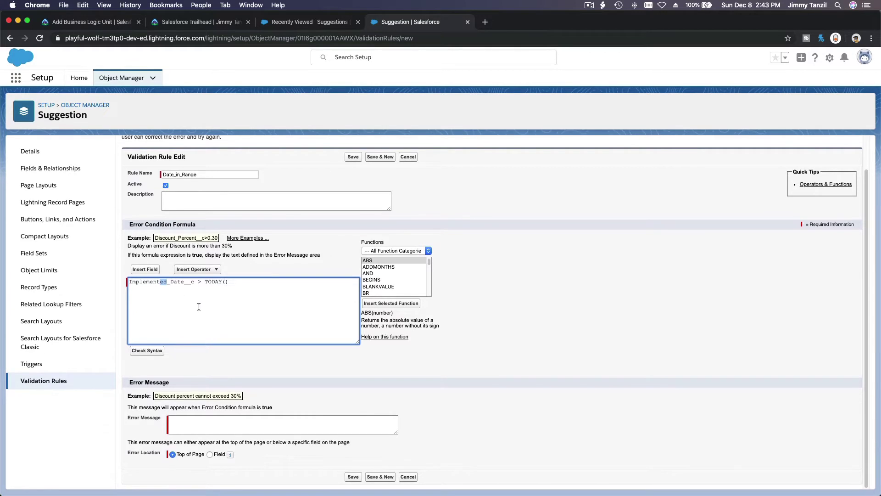
# Step: Copy the error message "The implementation date must be today or in the past, not in the future." from Trailhead into the validation rule
pyautogui.click(209, 430)
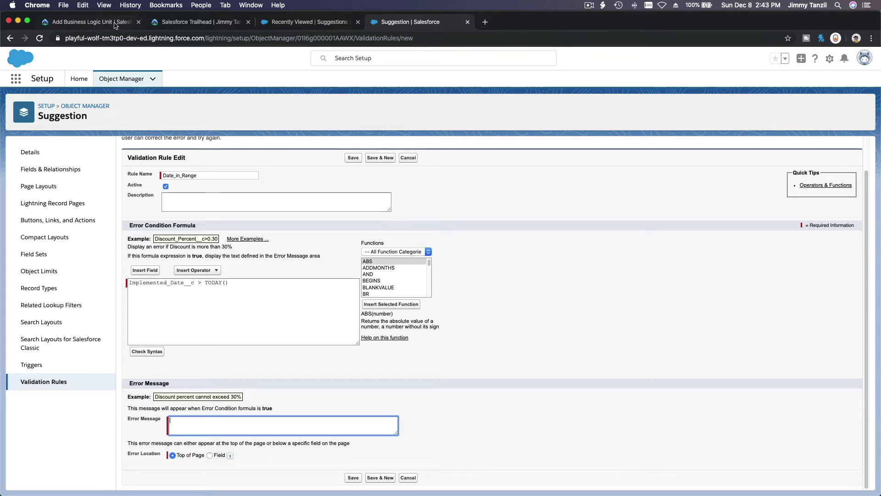
pyautogui.press('super+1')
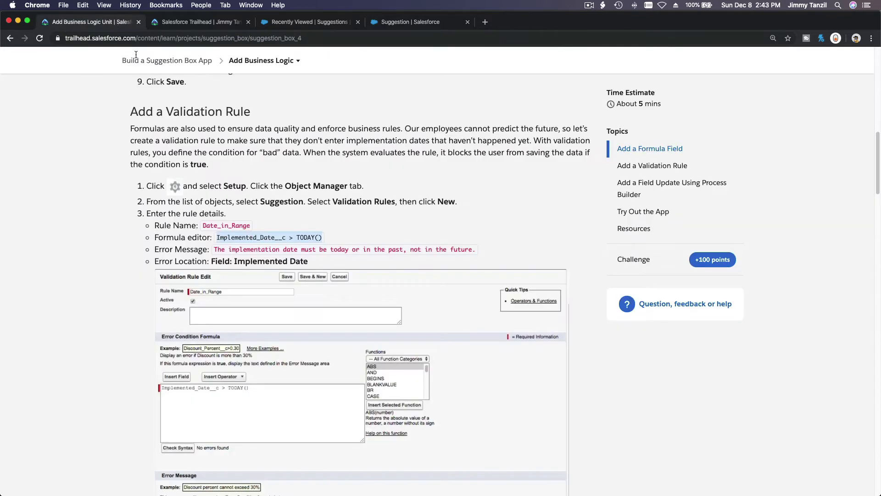
pyautogui.tripleClick(221, 252)
pyautogui.moveTo(214, 252); pyautogui.dragTo(475, 253)
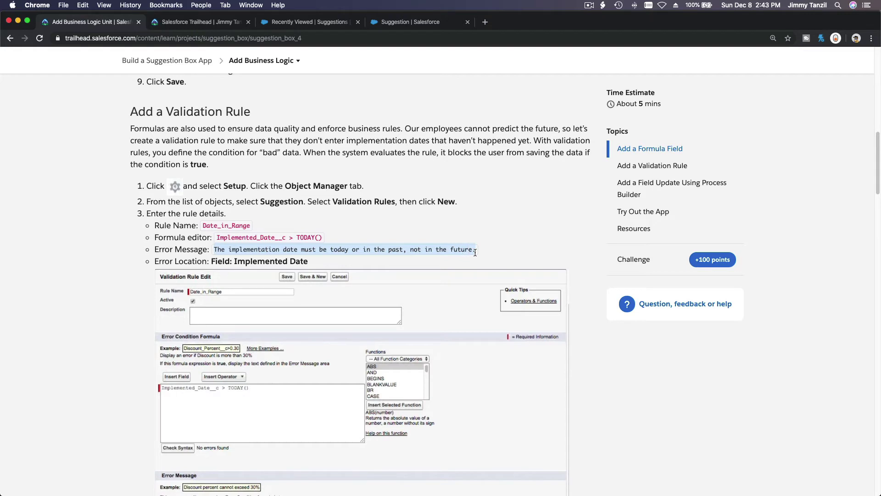
pyautogui.press('super+c')
pyautogui.click(397, 21)
pyautogui.press('super+v')
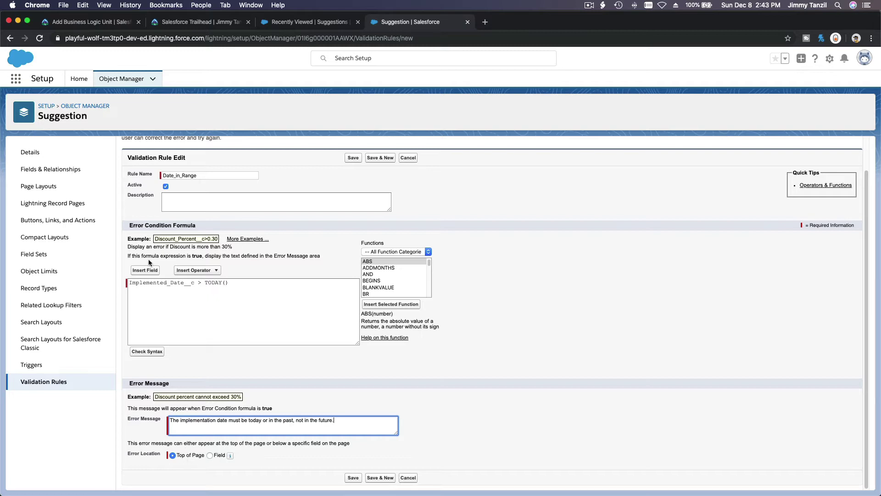
# Step: Set the rule's error location to the Implemented Date field, as Trailhead specifies, and save the validation rule
pyautogui.click(109, 23)
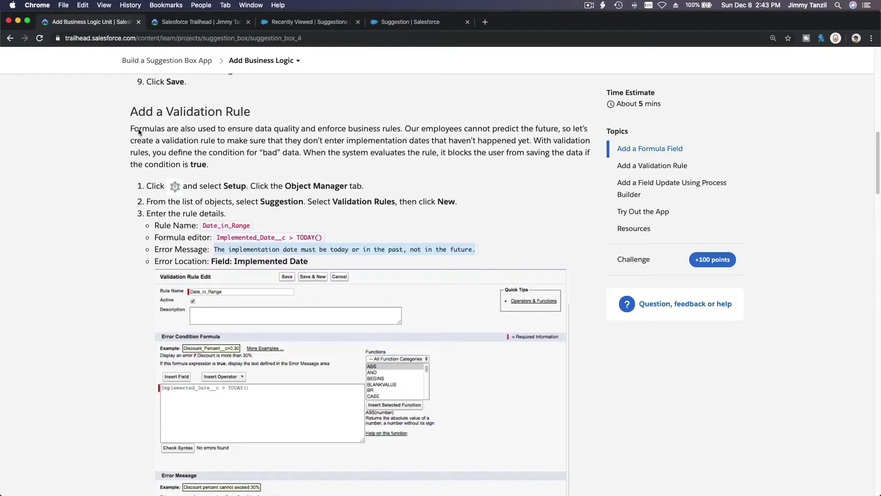
pyautogui.scroll(-3, 165, 229)
pyautogui.scroll(-2, 164, 230)
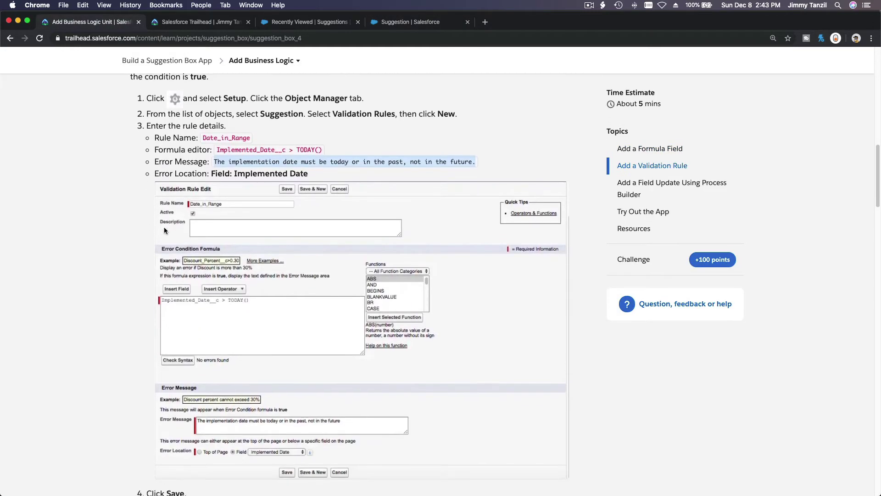
pyautogui.click(411, 23)
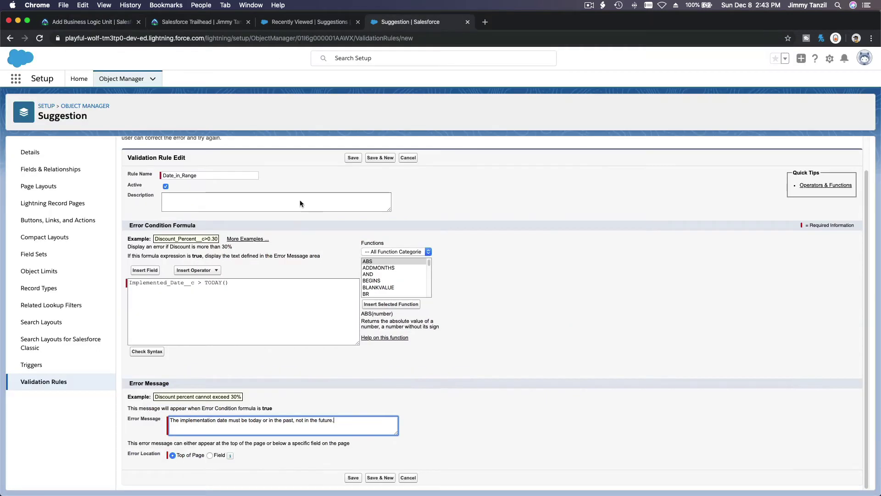
pyautogui.click(208, 455)
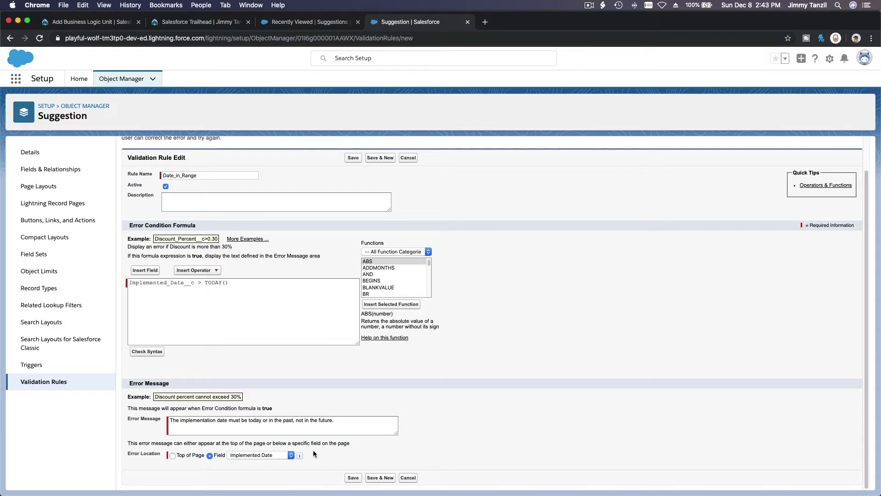
pyautogui.click(353, 477)
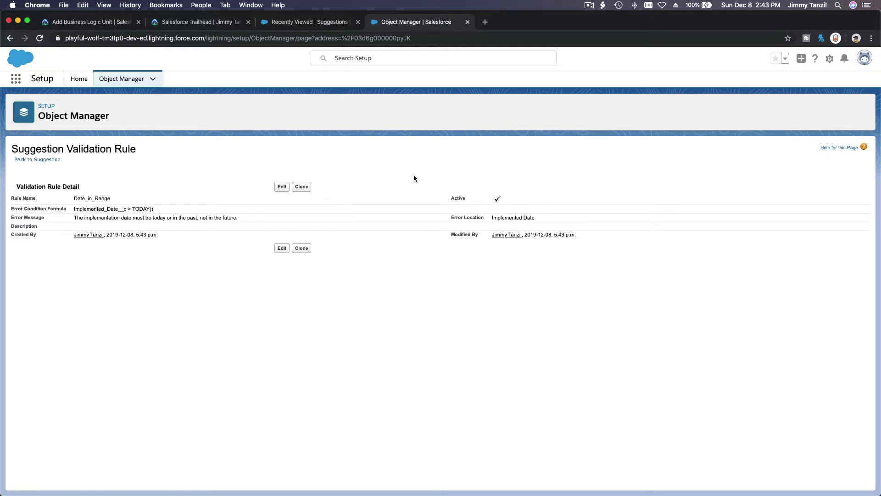
# Step: Read Trailhead's instructions for adding a field update using Process Builder
pyautogui.click(87, 24)
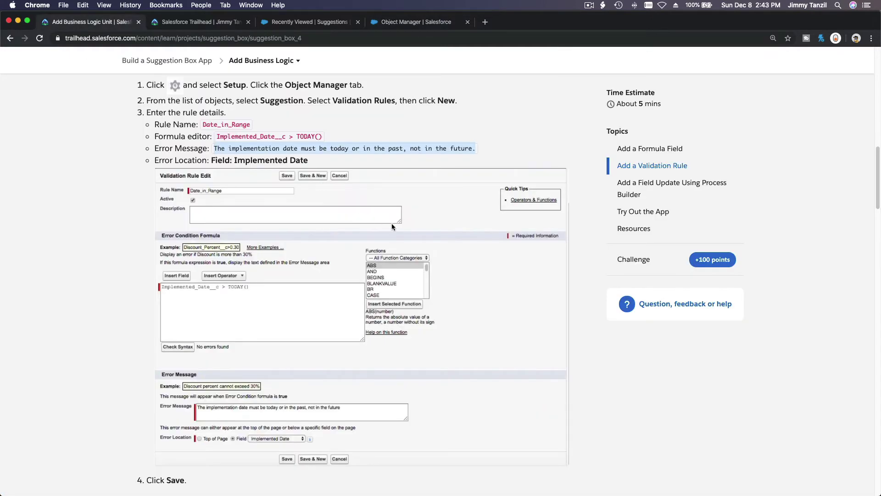
pyautogui.scroll(-10, 392, 226)
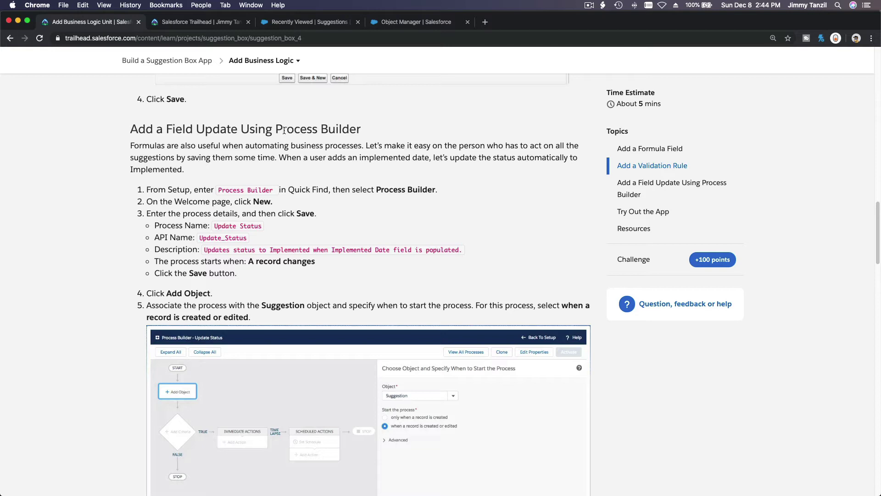
pyautogui.scroll(-1, 284, 130)
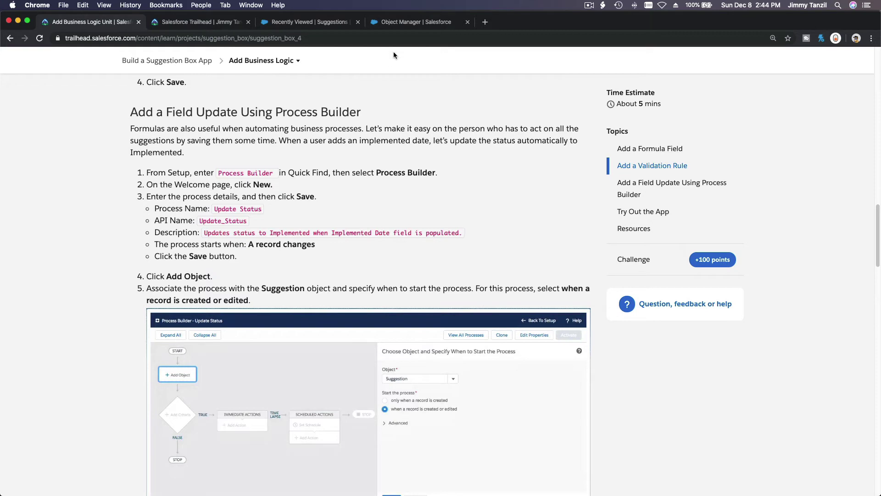
# Step: Find Process Builder through the Quick Find search in Salesforce Setup and start a new process
pyautogui.click(423, 22)
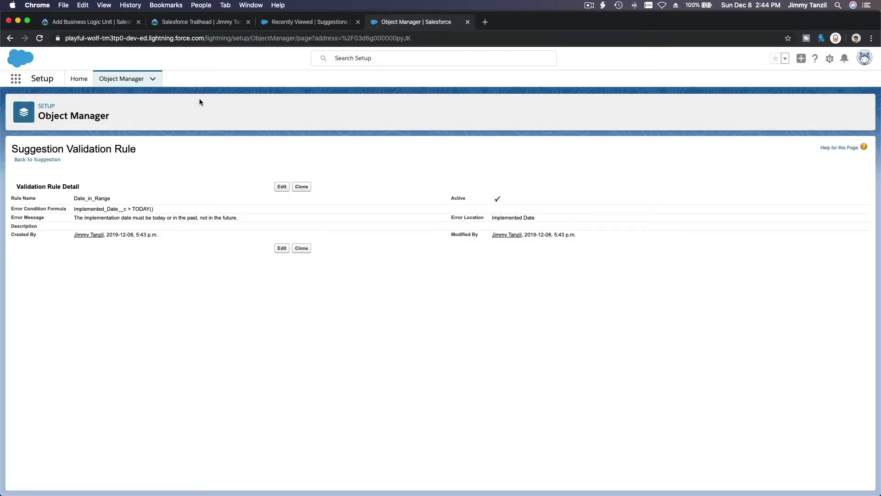
pyautogui.click(79, 79)
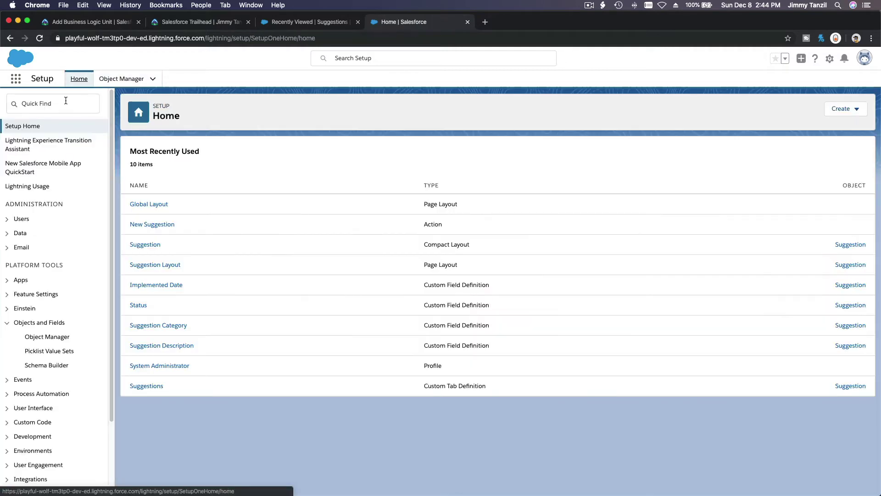
pyautogui.click(66, 100)
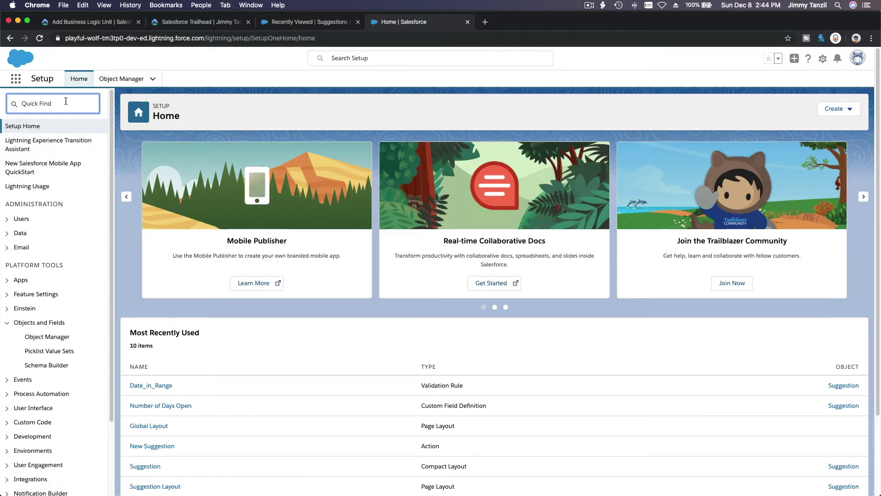
pyautogui.write('Process Builder')
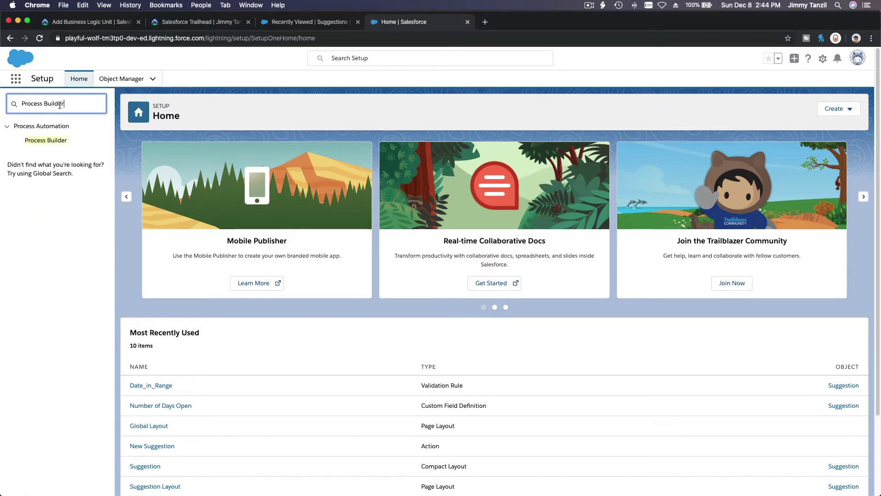
pyautogui.click(46, 140)
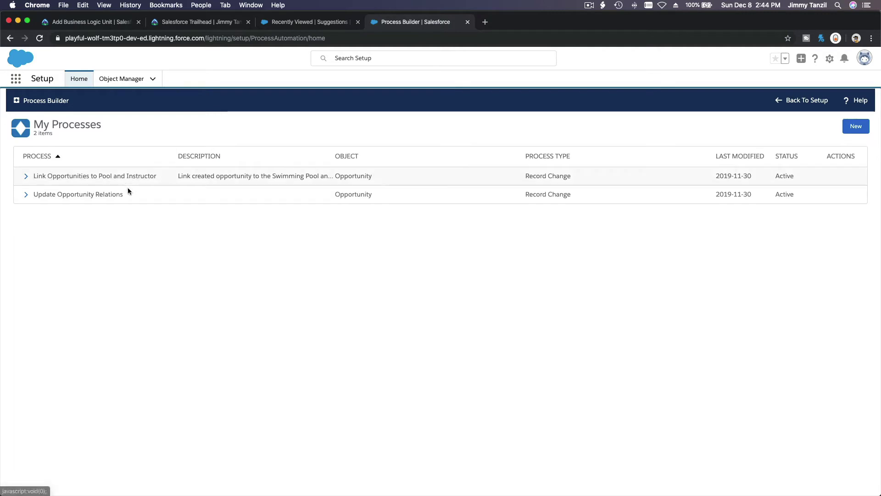
pyautogui.click(855, 130)
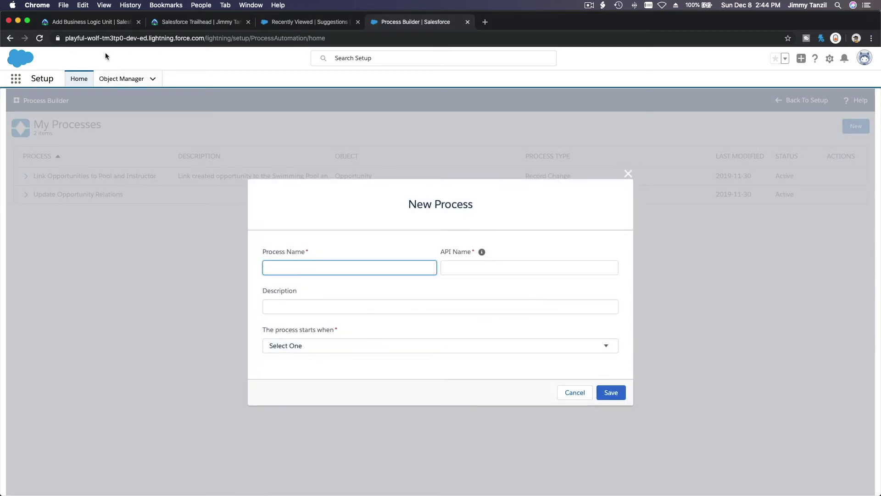
# Step: Copy the process name Update Status from Trailhead into the new process and let the API name Update_Status fill in
pyautogui.click(97, 22)
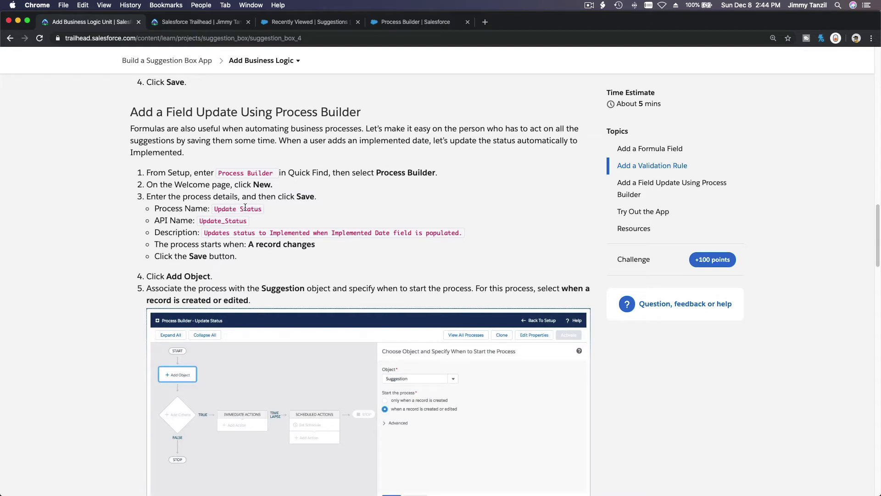
pyautogui.moveTo(214, 209); pyautogui.dragTo(260, 209)
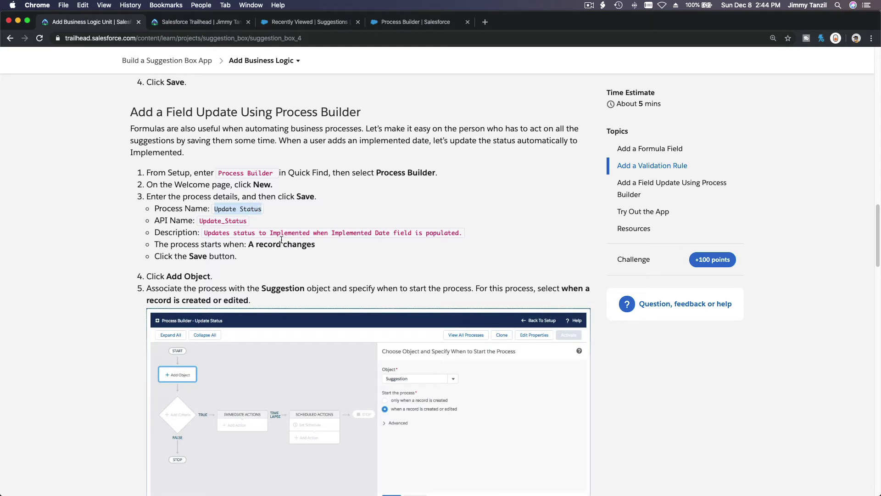
pyautogui.press('super+c')
pyautogui.click(403, 27)
pyautogui.press('super+v')
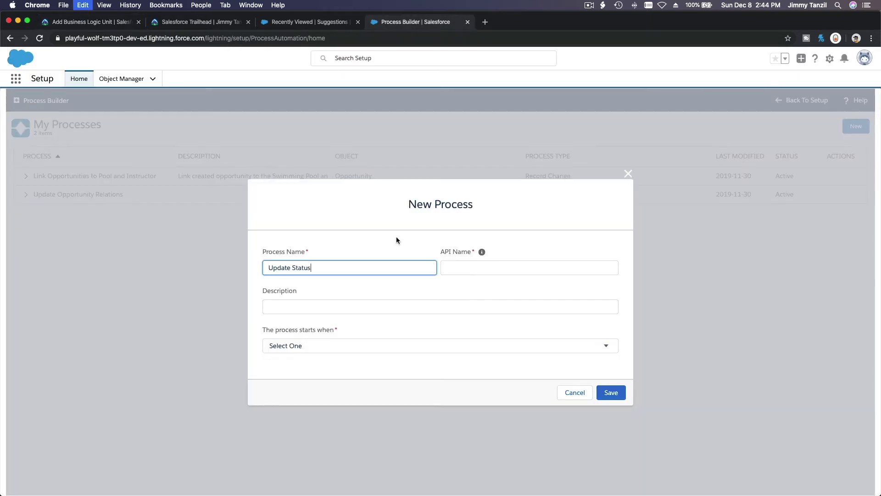
pyautogui.press('Tab')
pyautogui.press('Tab')
pyautogui.press('Tab')
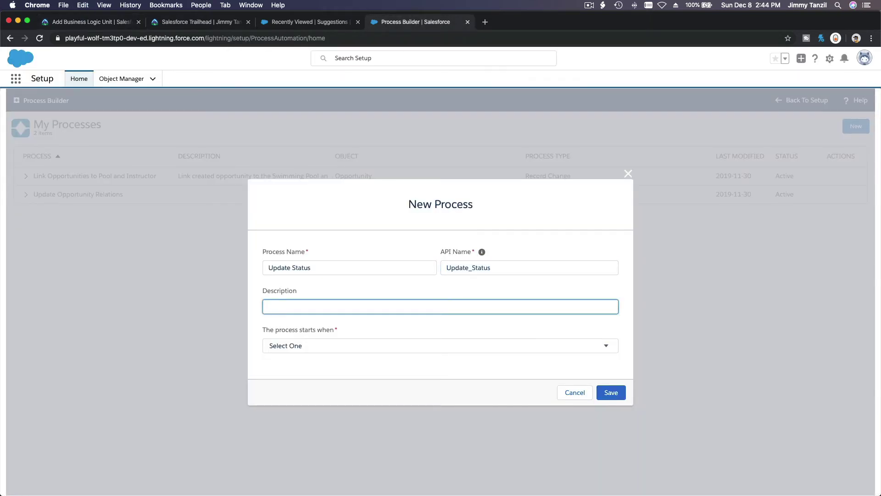
# Step: Set the process to start when a record changes and save it
pyautogui.click(324, 346)
pyautogui.click(325, 354)
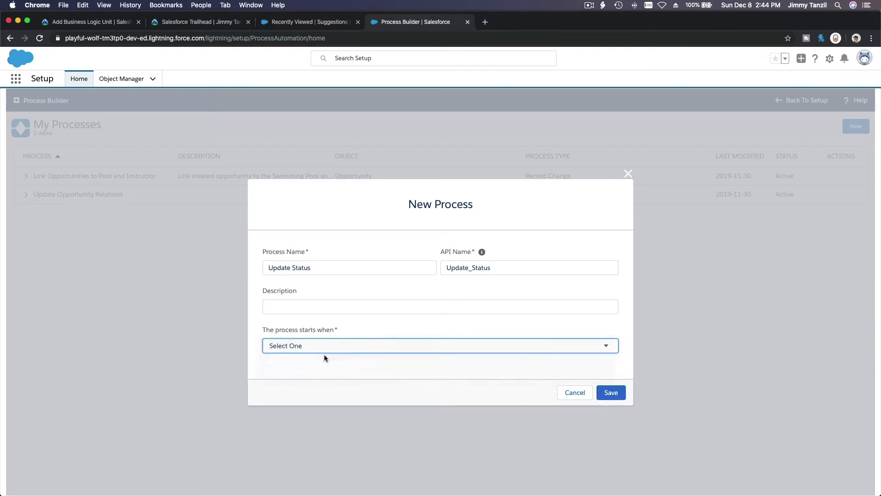
pyautogui.click(612, 393)
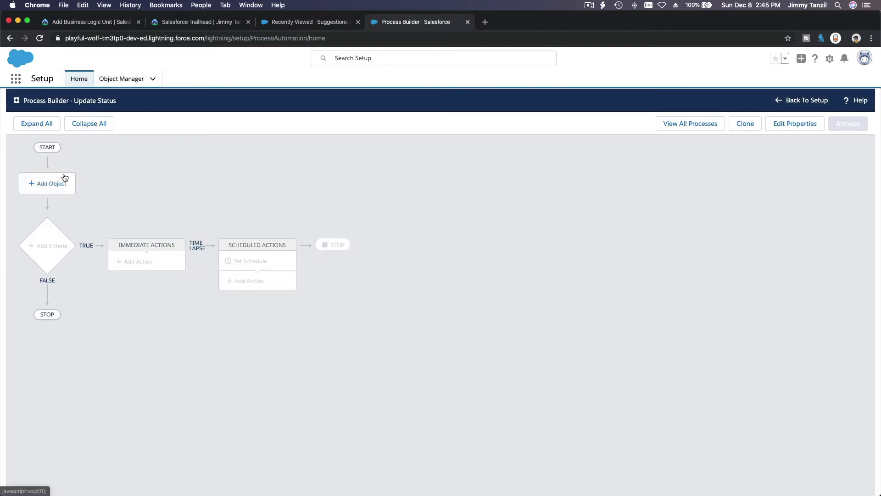
# Step: Add the Suggestion object to the Update Status process
pyautogui.click(60, 191)
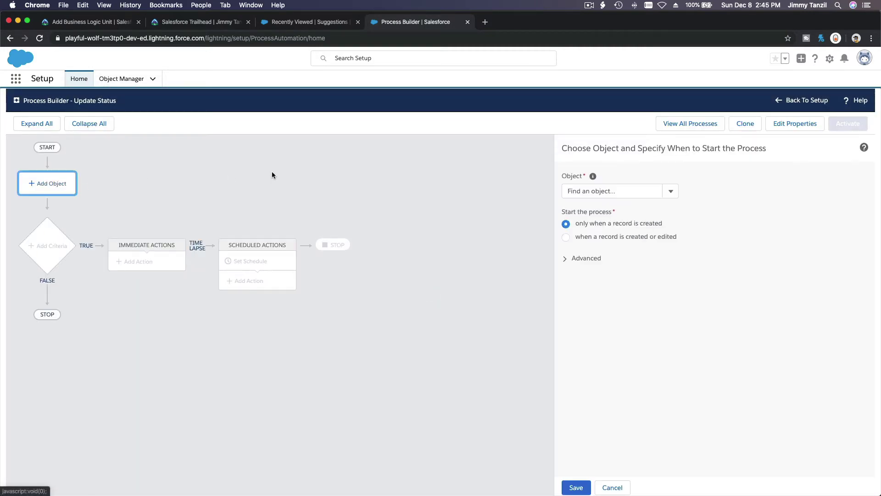
pyautogui.click(586, 186)
pyautogui.write('Suggest')
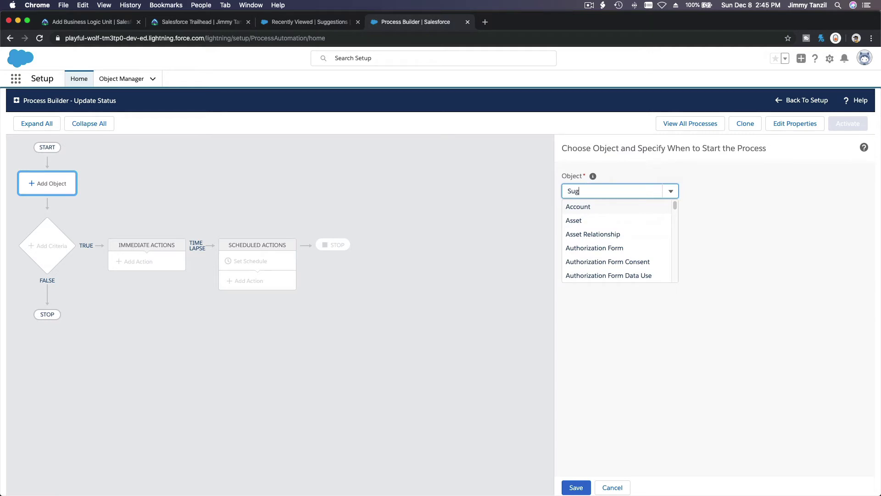
pyautogui.click(586, 207)
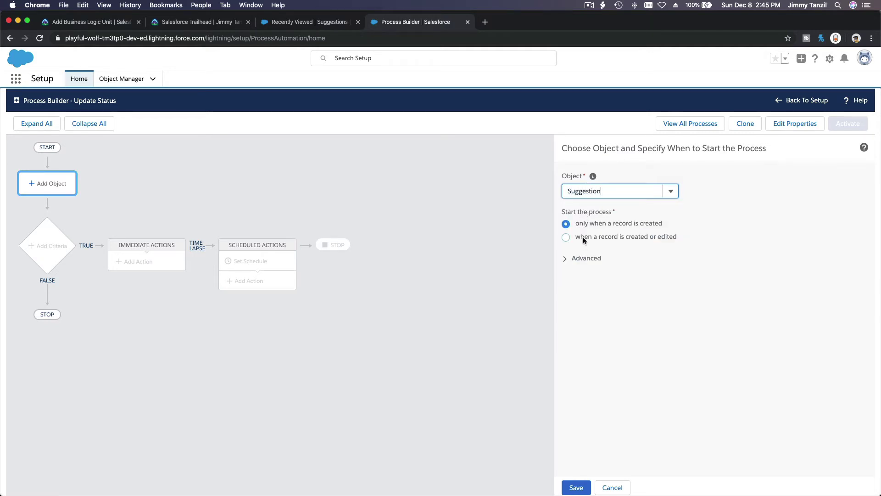
# Step: Set the process to start when a record is created or edited, as Trailhead specifies, and save the object settings
pyautogui.click(102, 26)
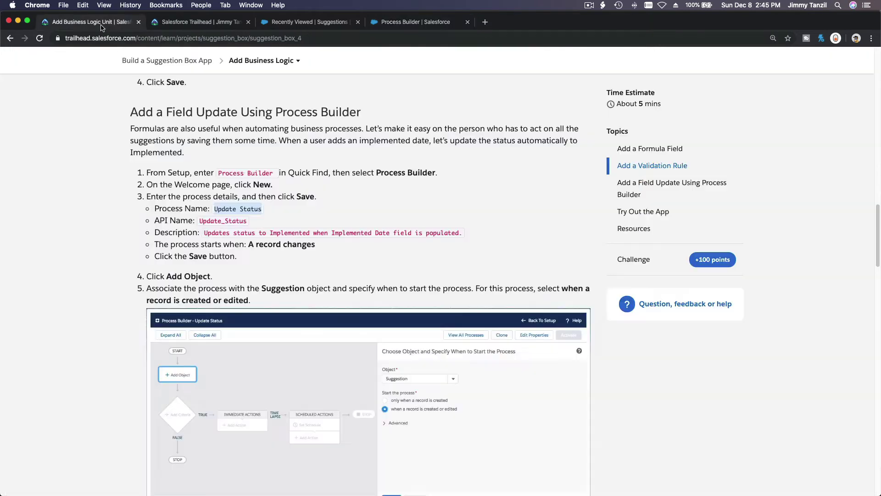
pyautogui.click(271, 249)
pyautogui.scroll(-3, 272, 249)
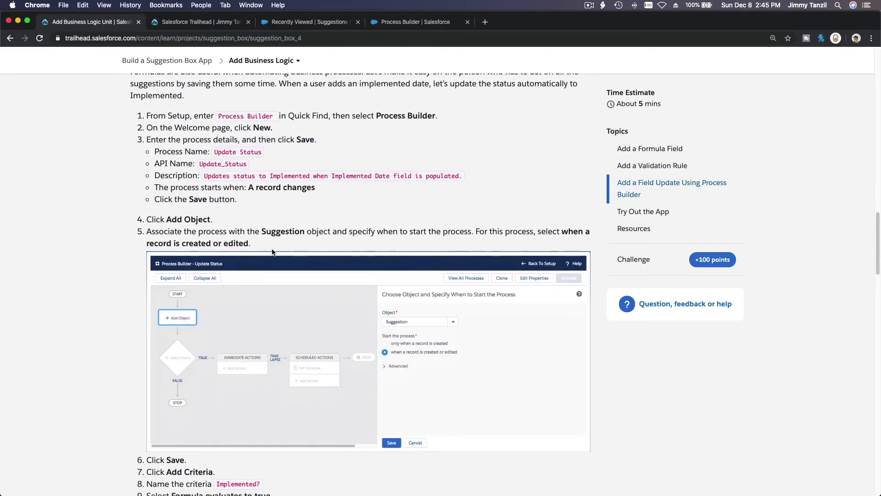
pyautogui.scroll(-3, 272, 252)
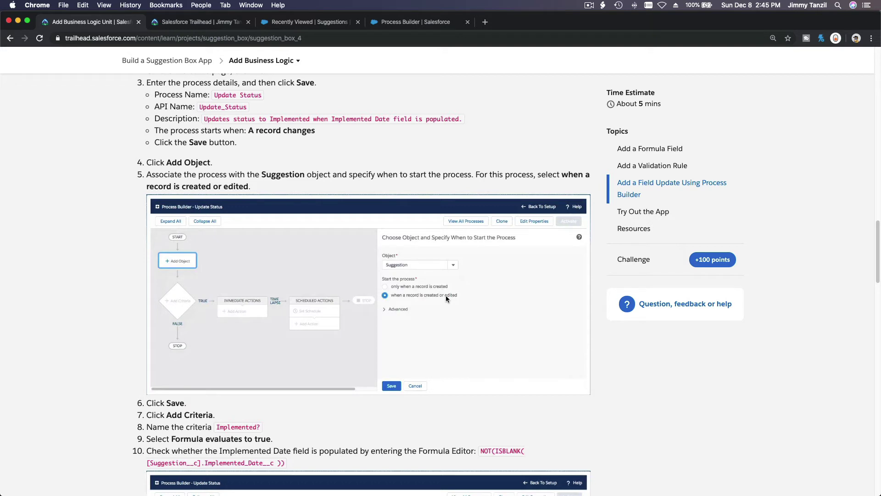
pyautogui.click(411, 23)
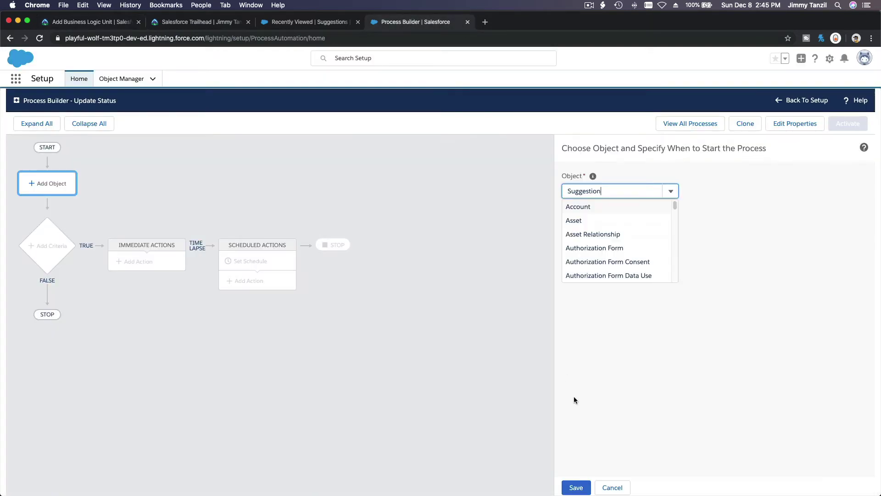
pyautogui.click(629, 341)
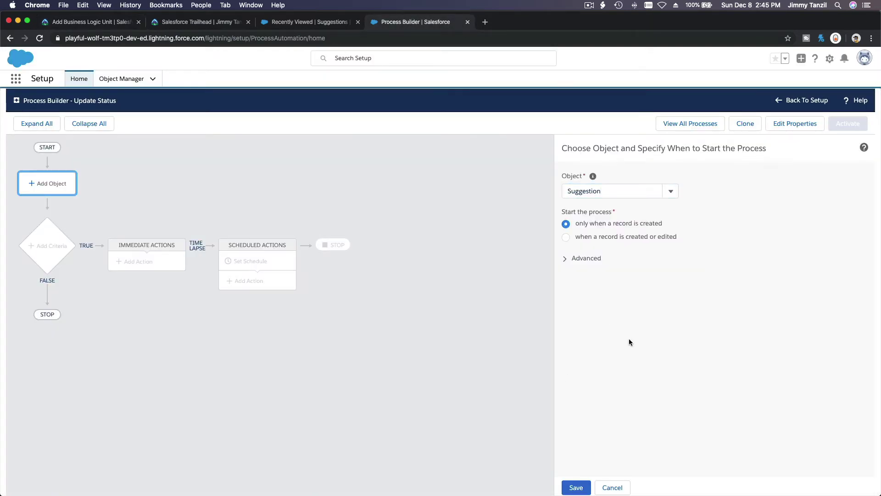
pyautogui.click(620, 237)
pyautogui.click(576, 488)
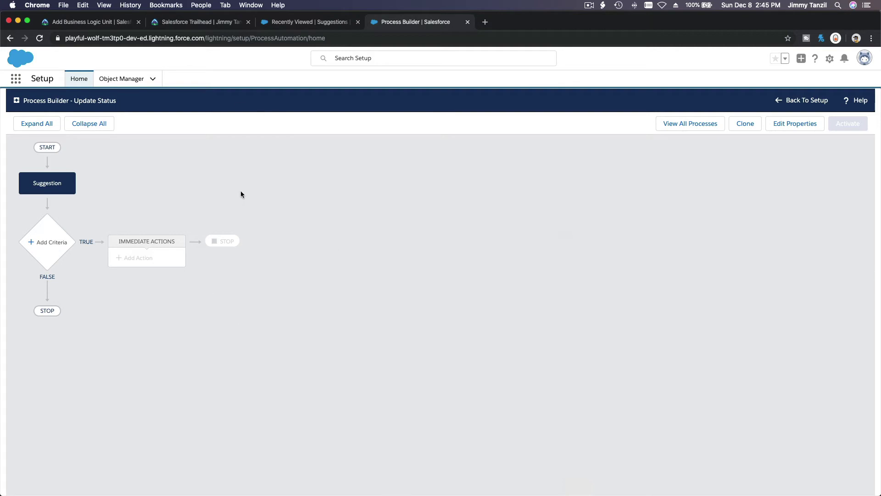
# Step: Add a criteria node to the process and name it Implemented?, following Trailhead's instructions
pyautogui.click(102, 28)
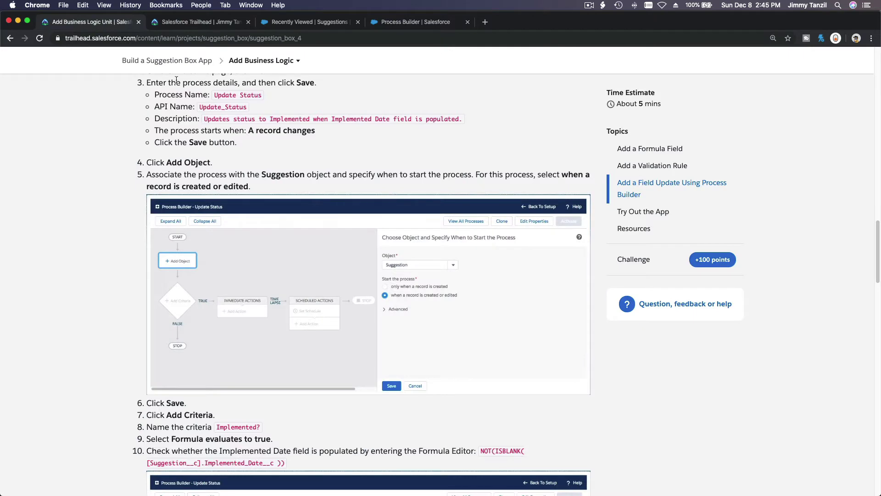
pyautogui.click(390, 22)
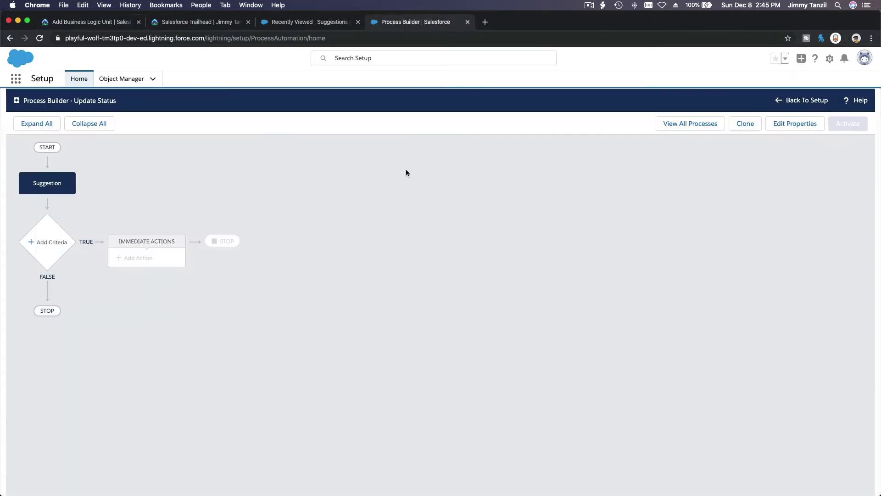
pyautogui.click(55, 241)
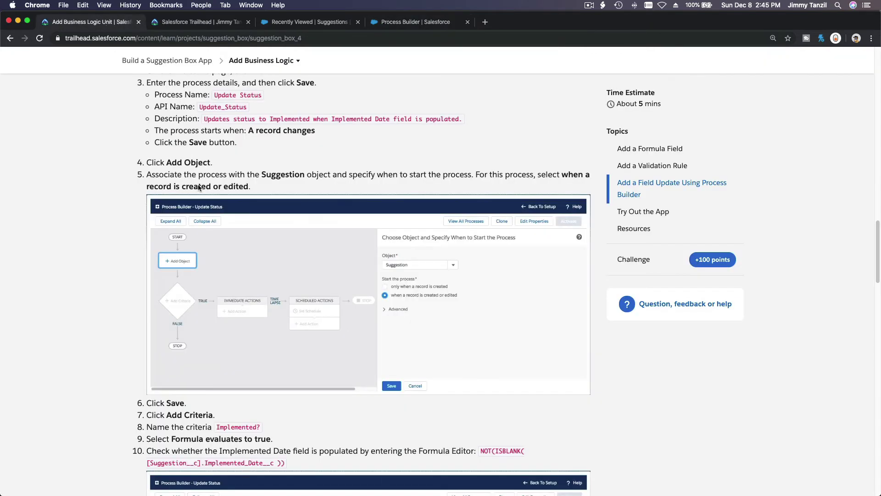
pyautogui.click(108, 27)
pyautogui.scroll(-2, 272, 268)
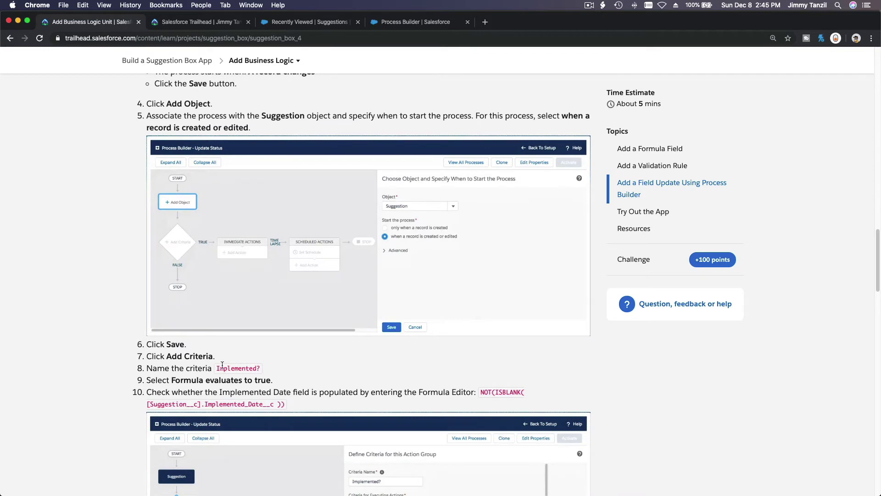
pyautogui.click(392, 25)
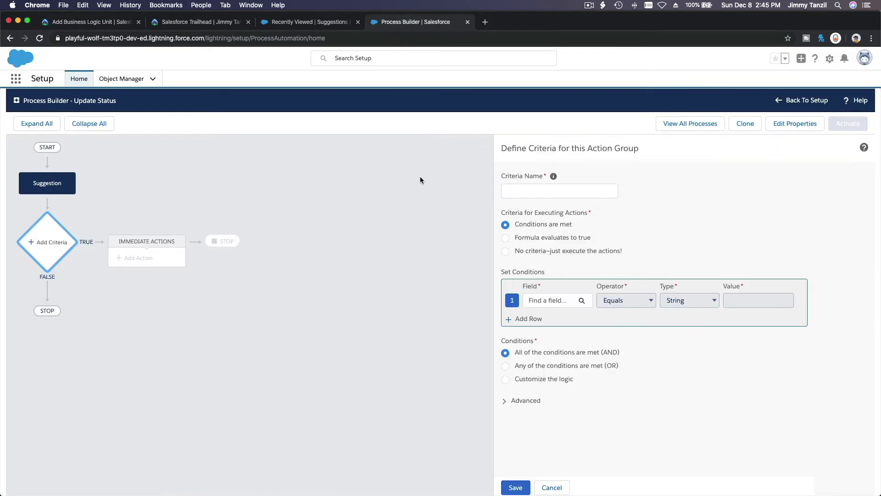
pyautogui.click(515, 187)
pyautogui.write('Imple')
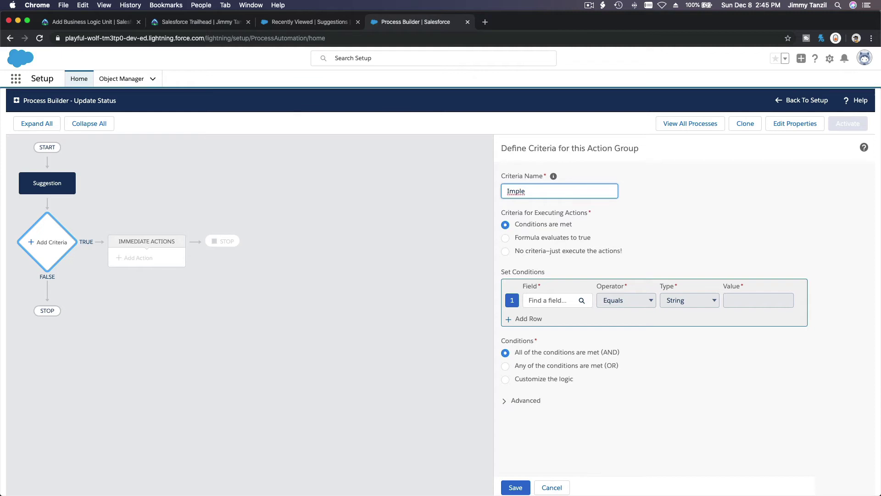
pyautogui.write('mented?')
# Step: Set the criteria to Formula evaluates to true, copy in Trailhead's formula NOT(ISBLANK( [Suggestion__c].Implemented_Date__c )), and save
pyautogui.click(104, 21)
pyautogui.scroll(-5, 266, 215)
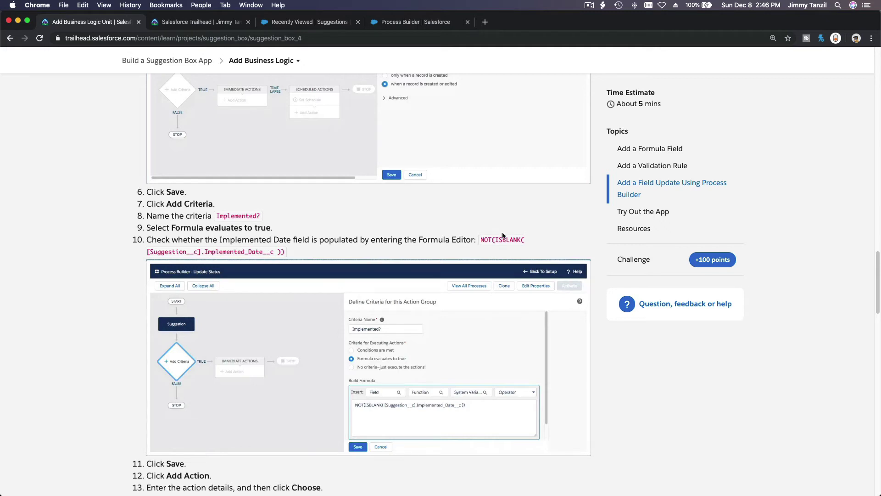
pyautogui.moveTo(480, 240); pyautogui.dragTo(284, 254)
pyautogui.moveTo(482, 237); pyautogui.dragTo(283, 253)
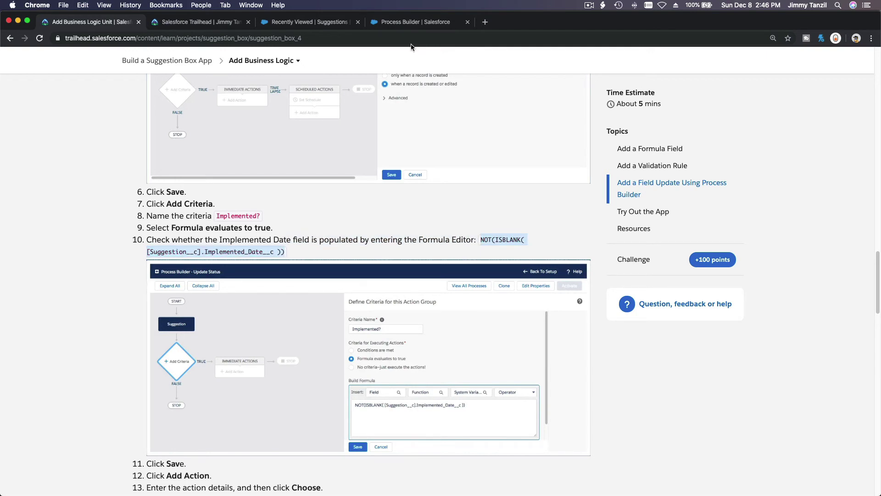
pyautogui.click(404, 26)
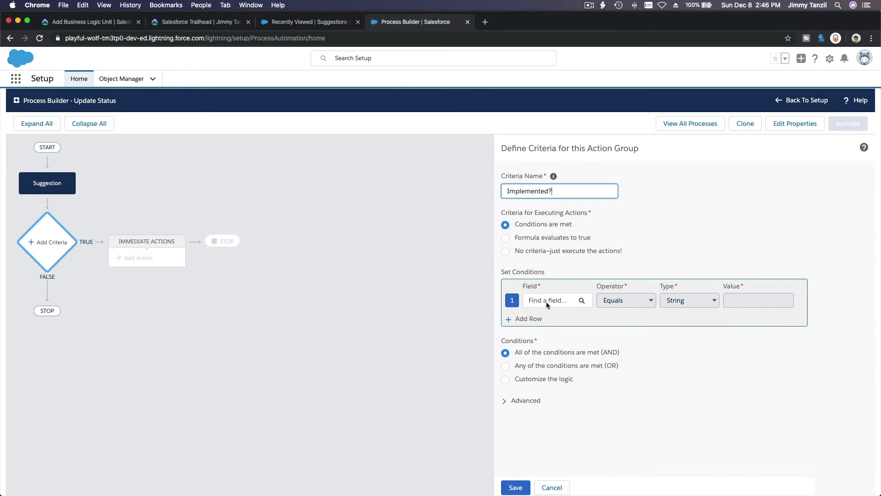
pyautogui.click(547, 240)
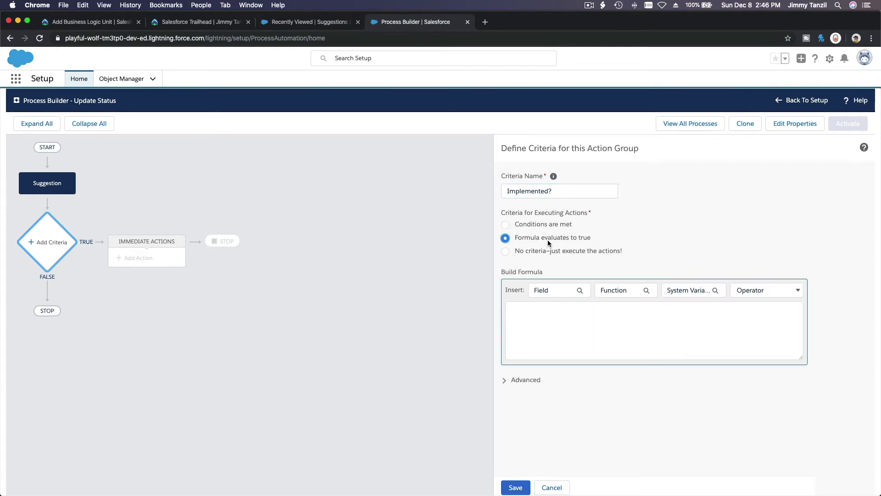
pyautogui.click(547, 328)
pyautogui.write('NOT(ISBLANK( [Suggestion__c].Implemented_Date__c ))')
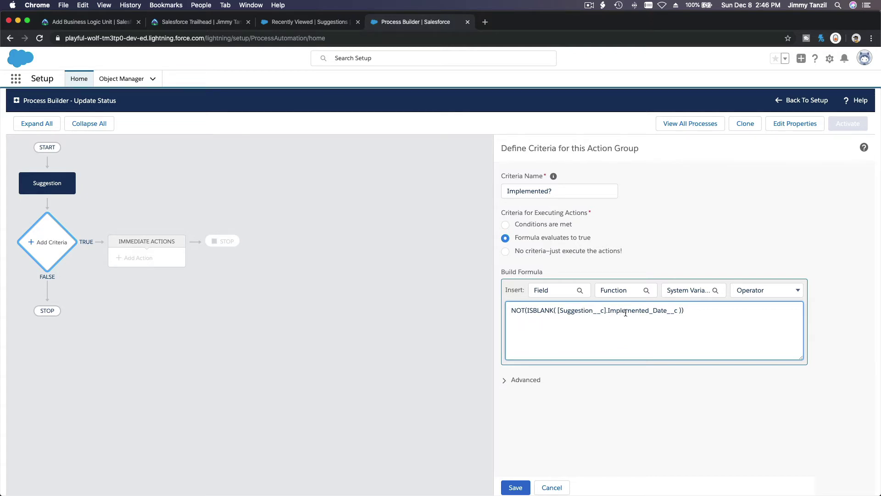
pyautogui.doubleClick(519, 311)
pyautogui.doubleClick(536, 311)
pyautogui.click(515, 487)
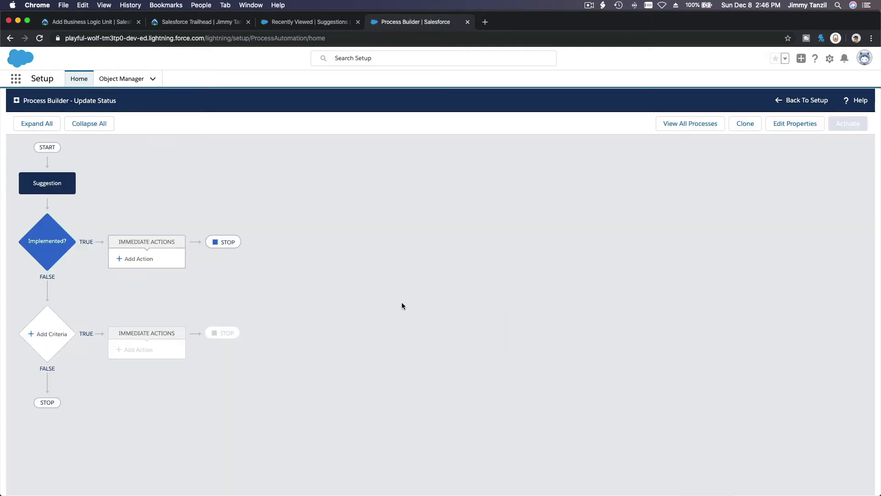
# Step: Add an Update Records action under the Implemented? criteria and name it Update Status to Implemented, copied from Trailhead's instructions
pyautogui.click(94, 22)
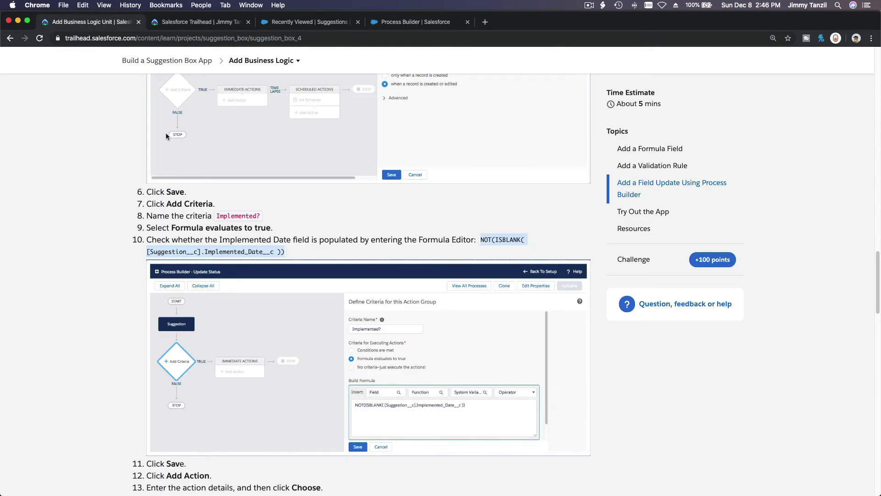
pyautogui.scroll(-5, 240, 215)
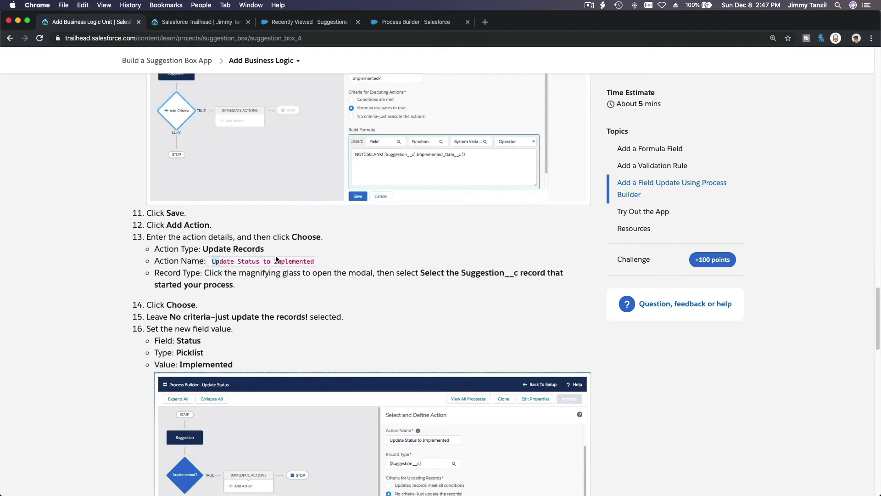
pyautogui.moveTo(212, 259); pyautogui.dragTo(312, 258)
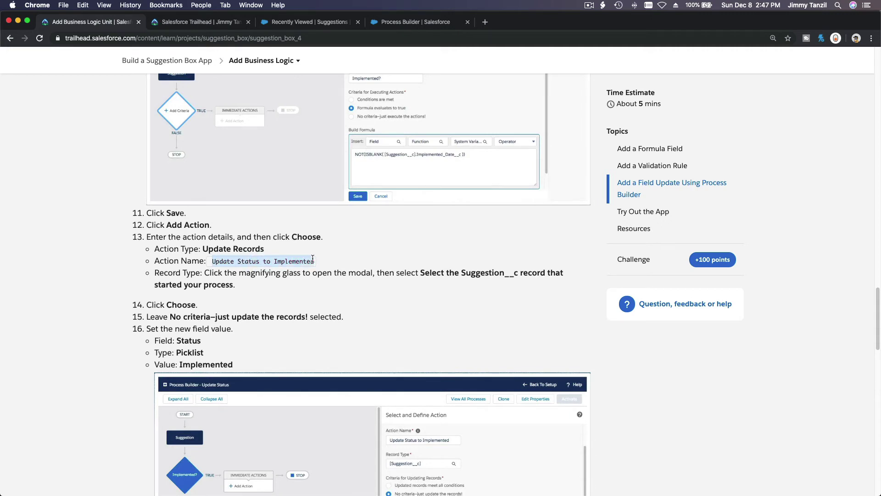
pyautogui.press('super+c')
pyautogui.click(398, 26)
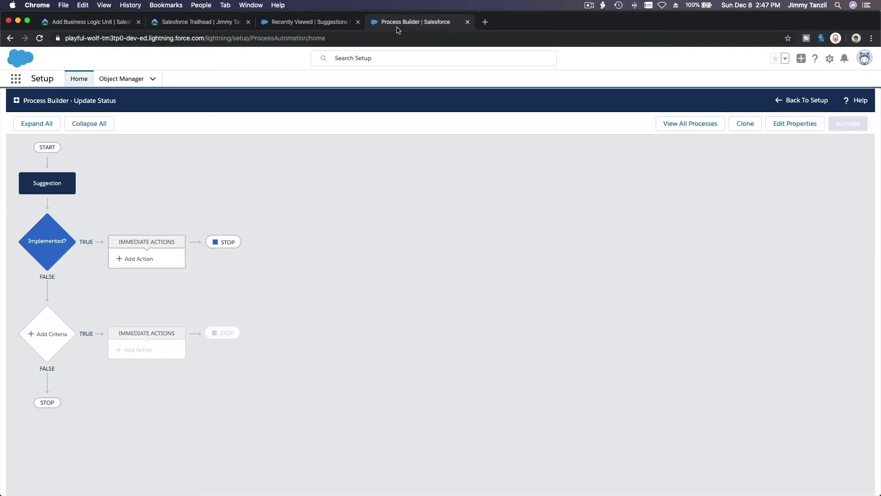
pyautogui.click(151, 259)
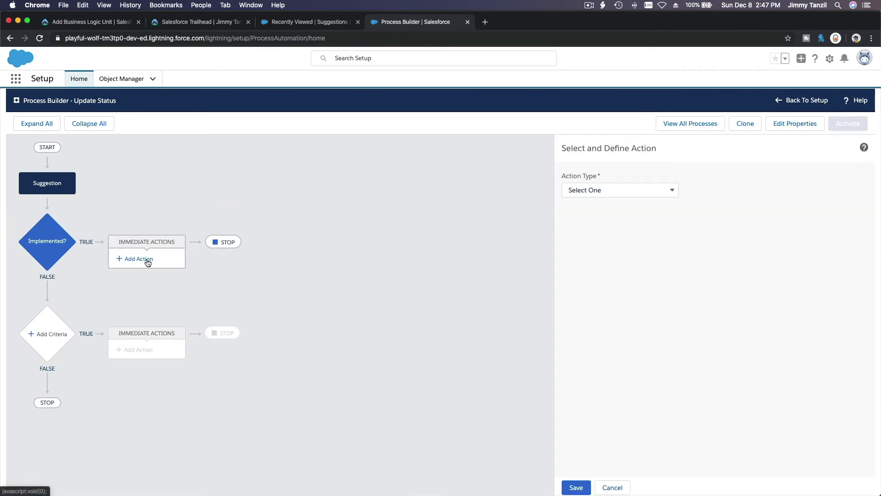
pyautogui.click(605, 190)
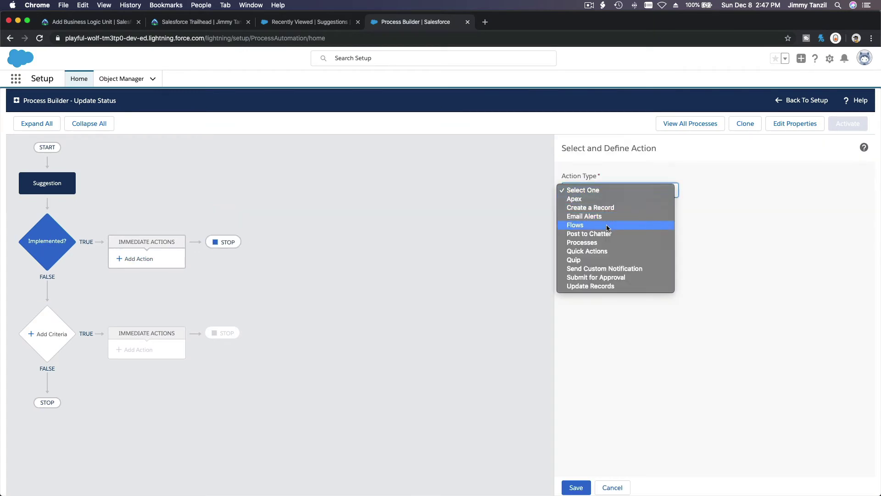
pyautogui.click(604, 286)
pyautogui.click(600, 227)
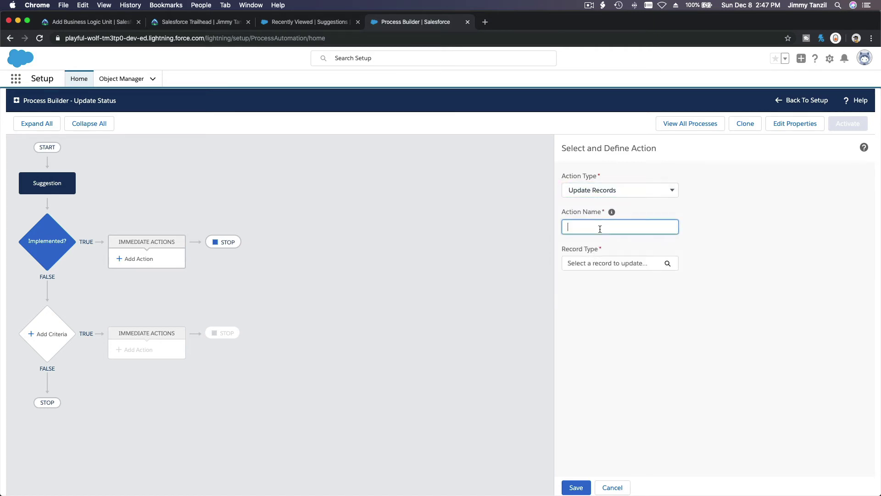
pyautogui.press('super+v')
# Step: Choose the Suggestion__c record that started the process as the record the action updates
pyautogui.click(600, 264)
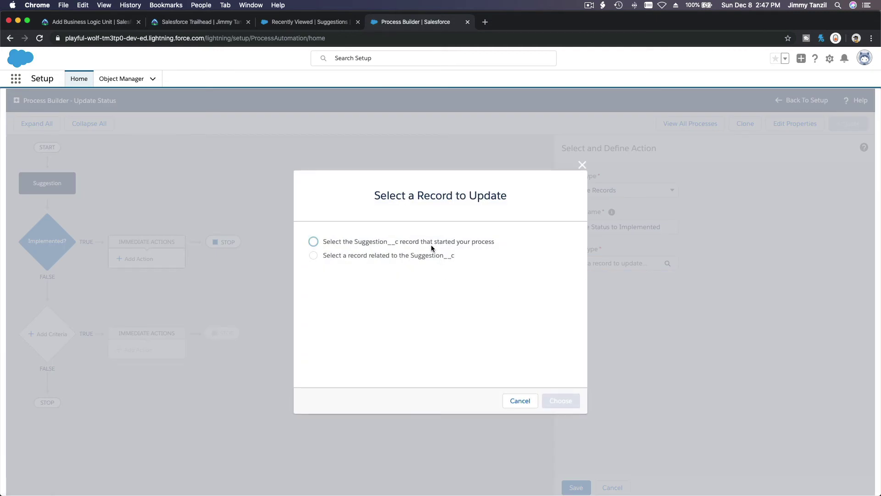
pyautogui.click(431, 244)
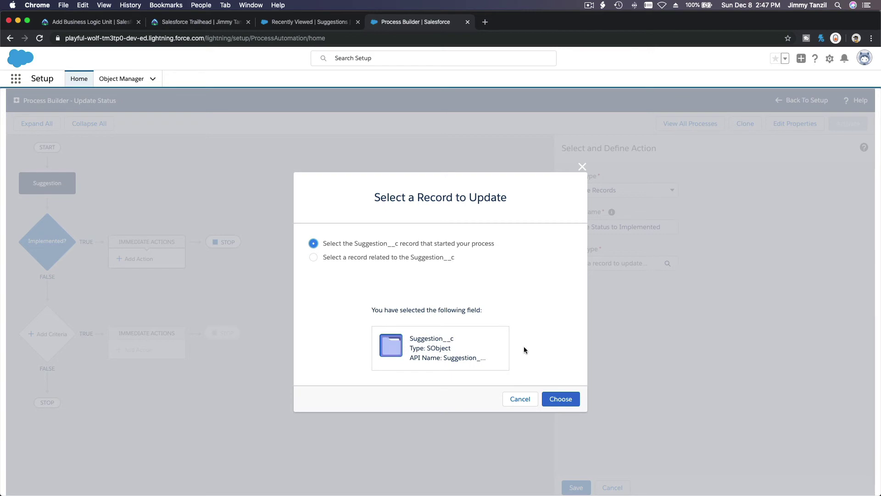
pyautogui.click(561, 399)
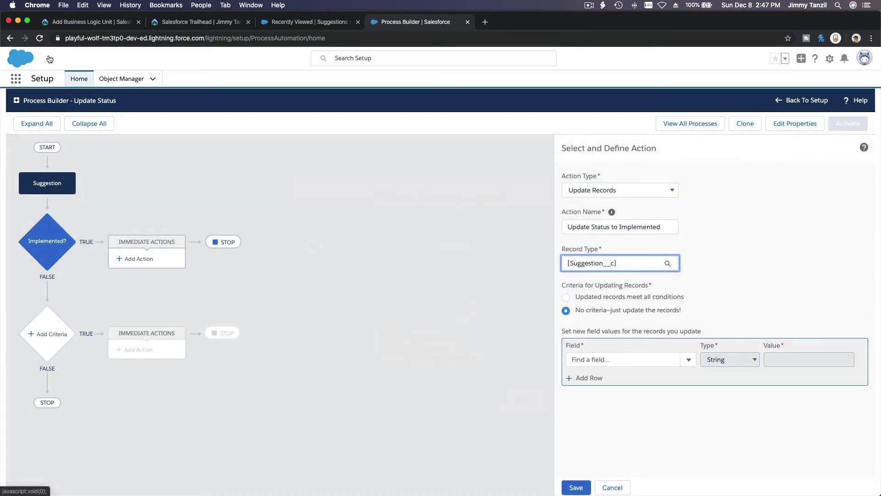
# Step: Check Trailhead's new field value settings and choose Status as the field the action updates
pyautogui.click(71, 23)
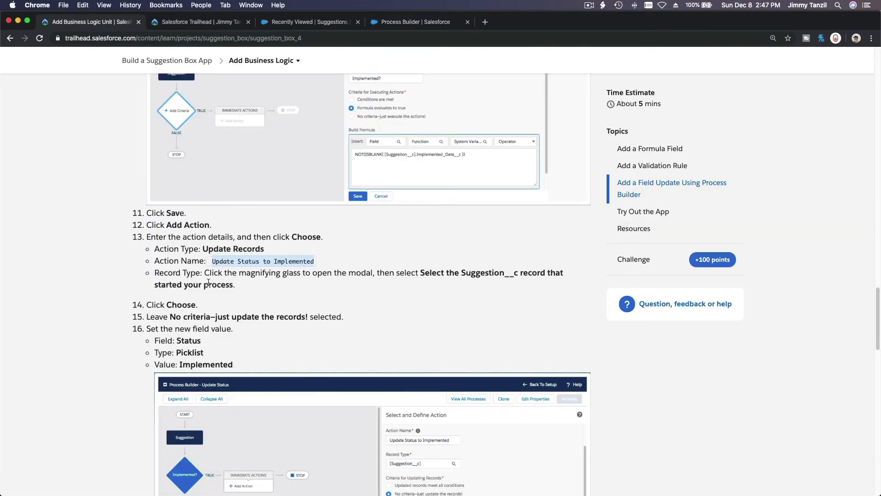
pyautogui.click(275, 294)
pyautogui.scroll(-3, 275, 294)
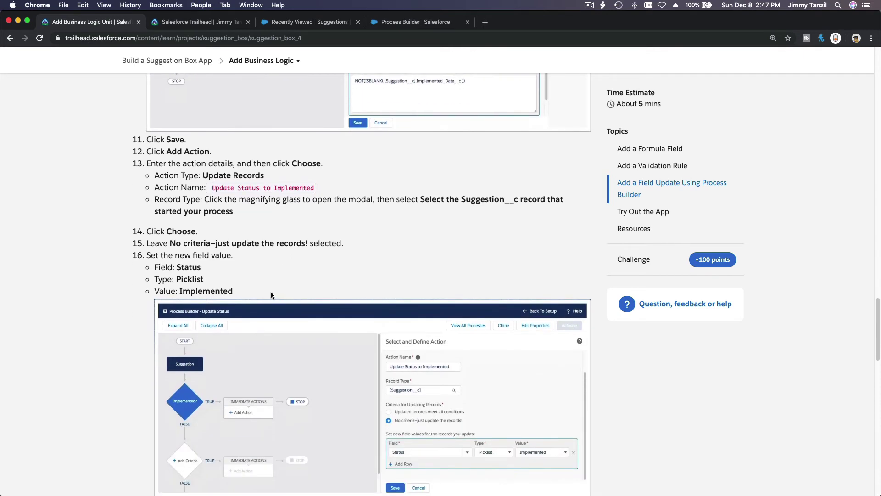
pyautogui.scroll(-1, 217, 256)
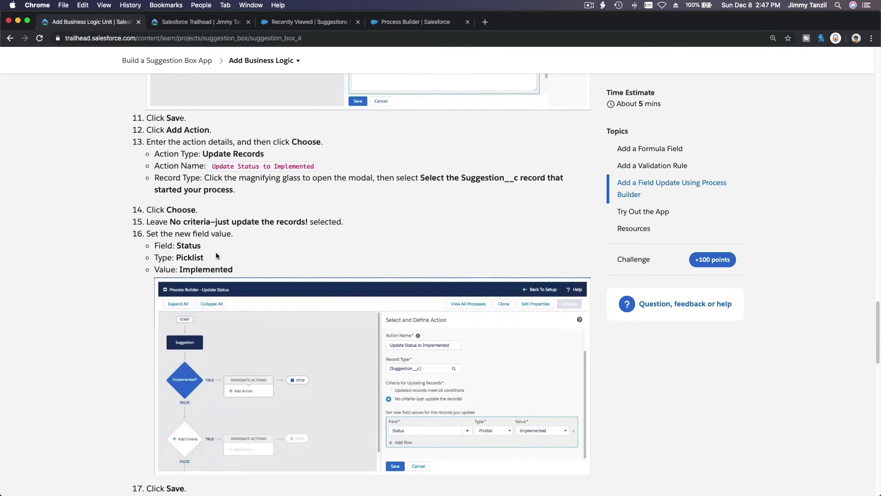
pyautogui.scroll(-1, 217, 255)
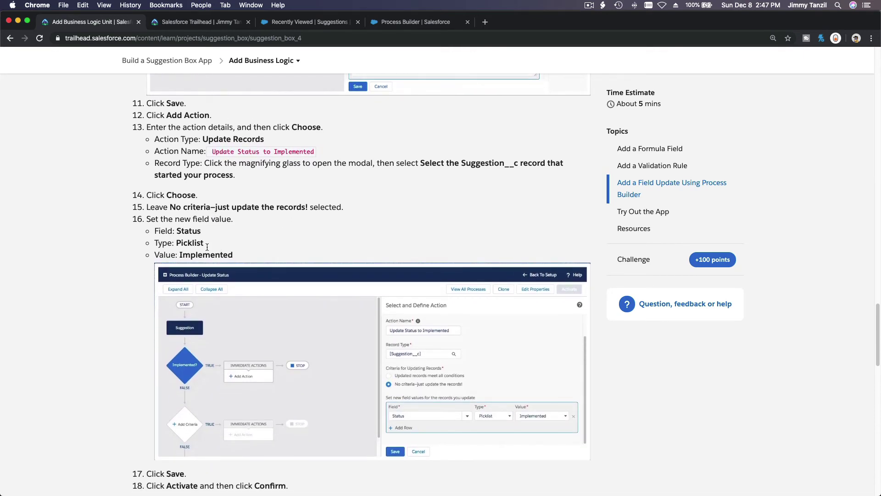
pyautogui.doubleClick(185, 230)
pyautogui.click(398, 23)
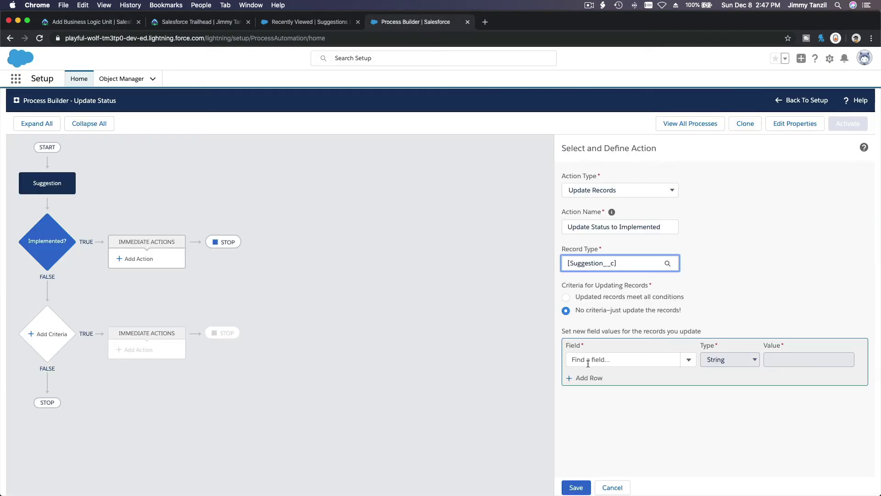
pyautogui.click(631, 359)
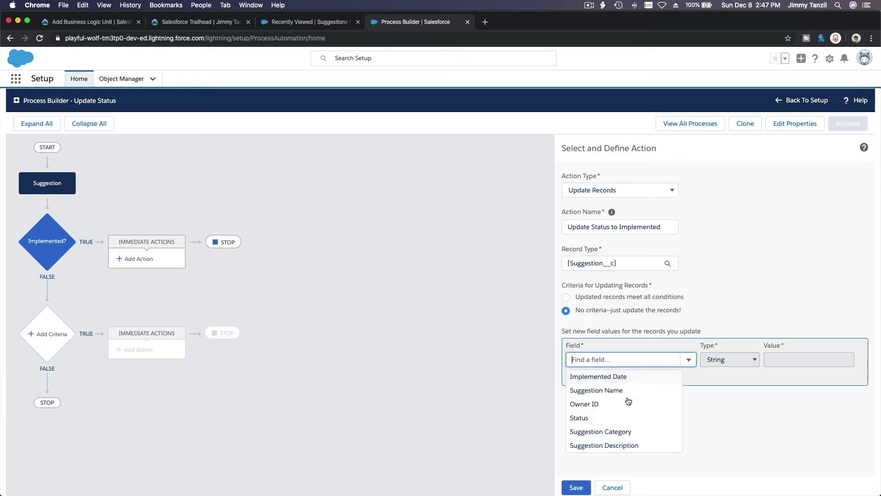
pyautogui.click(629, 419)
# Step: Keep the Status field's type as Picklist, set its value to Implemented, and save the action
pyautogui.click(731, 359)
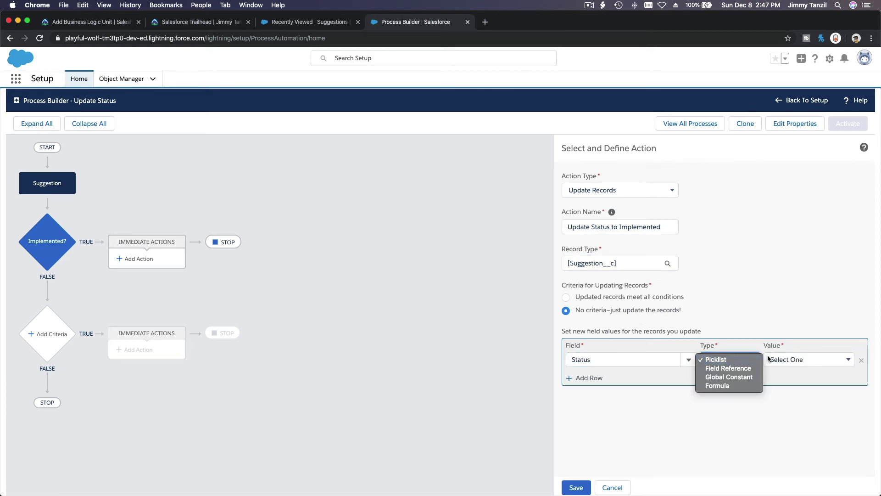
pyautogui.click(770, 356)
pyautogui.click(770, 354)
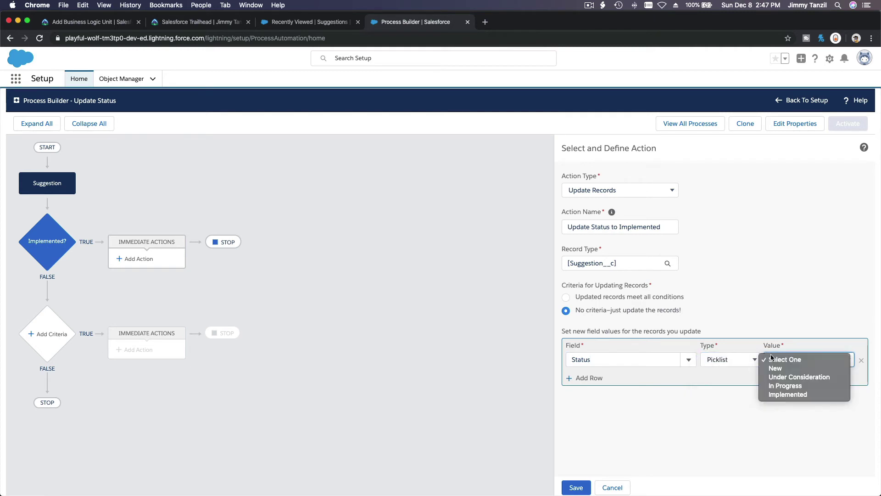
pyautogui.click(781, 394)
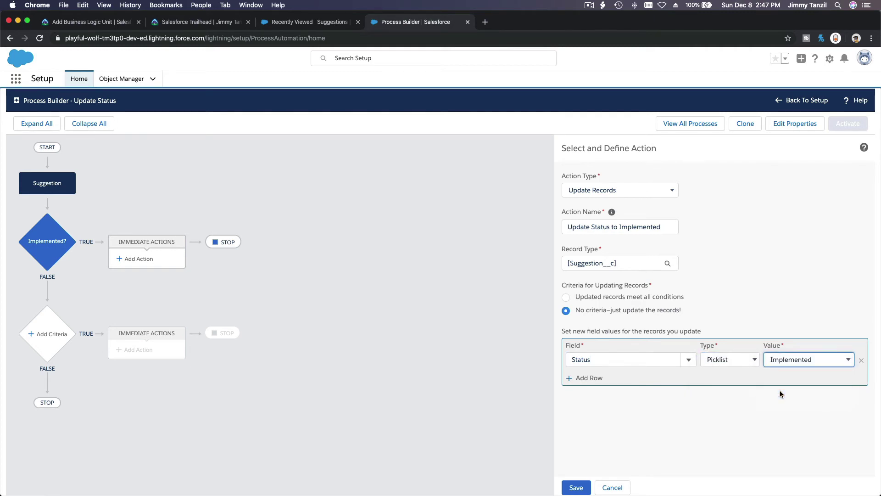
pyautogui.click(577, 488)
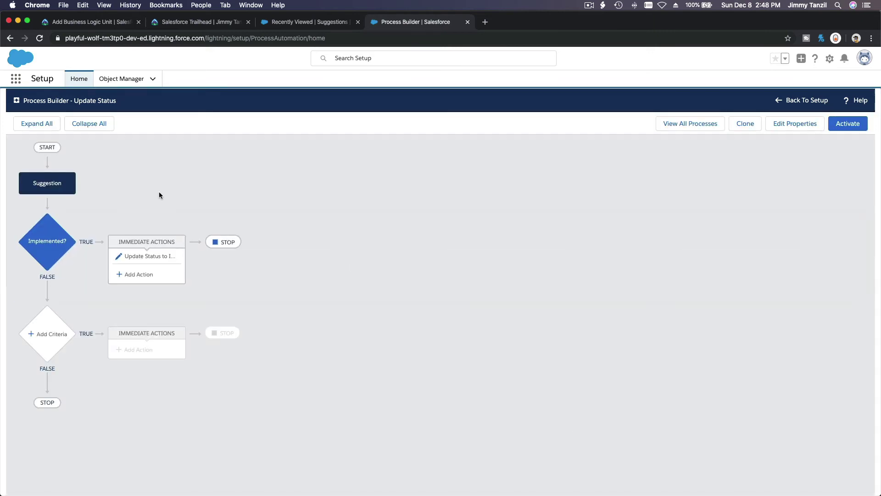
# Step: Review the process's start condition, the Implemented? criteria formula, and the settings of the status update action
pyautogui.click(53, 184)
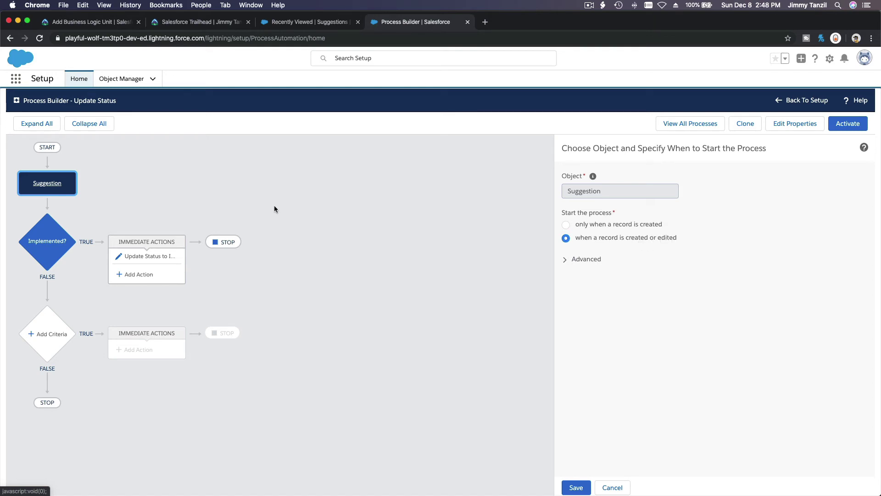
pyautogui.click(43, 247)
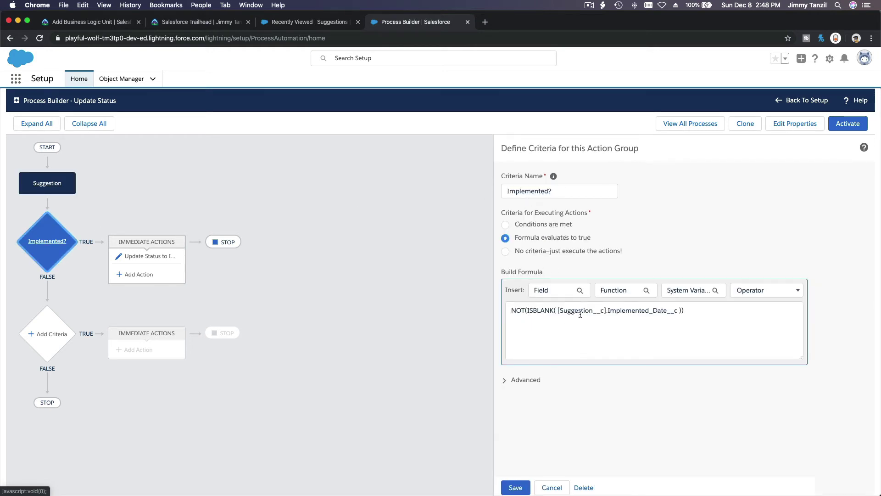
pyautogui.moveTo(609, 312); pyautogui.dragTo(676, 310)
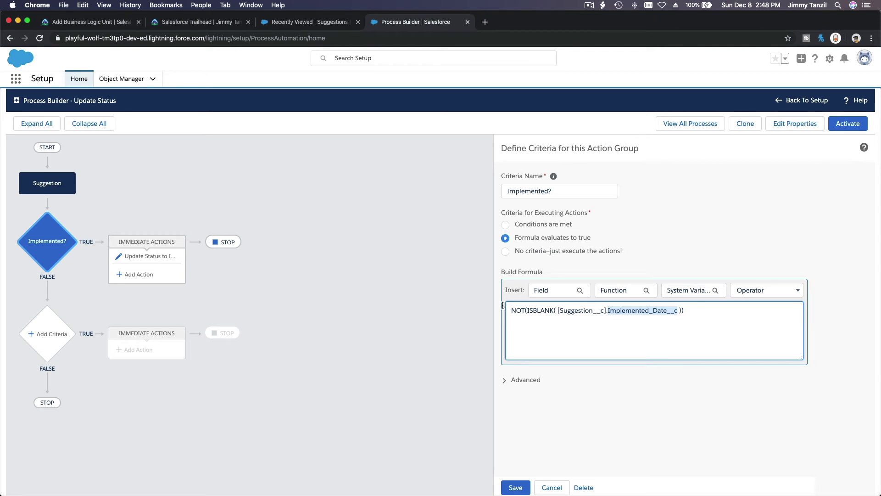
pyautogui.click(174, 257)
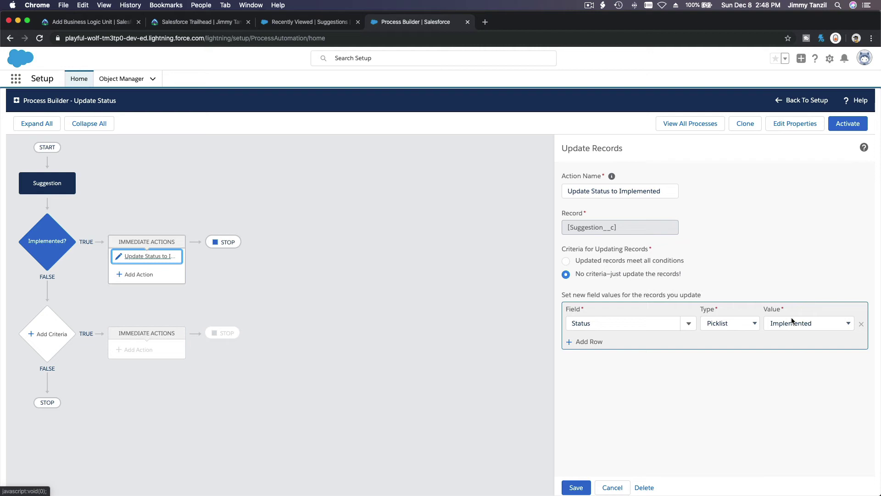
# Step: Save the Update Status to Implemented action, then activate the Update Status process and confirm
pyautogui.click(576, 487)
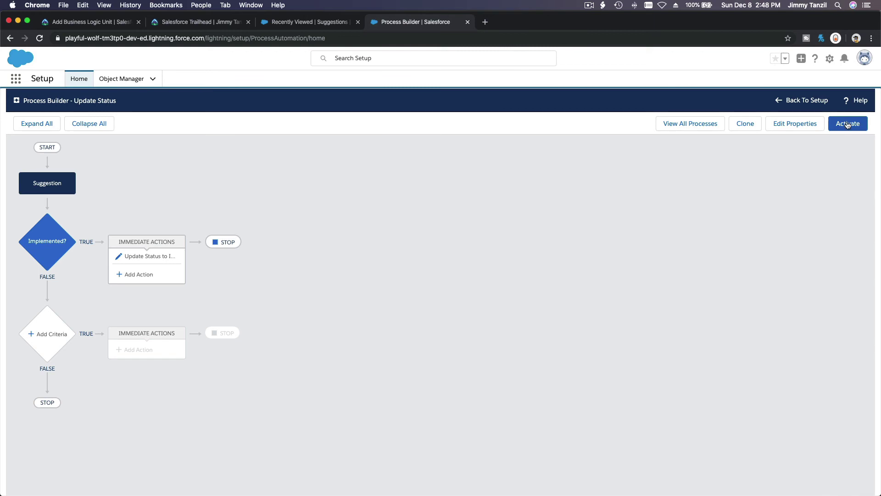
pyautogui.click(848, 125)
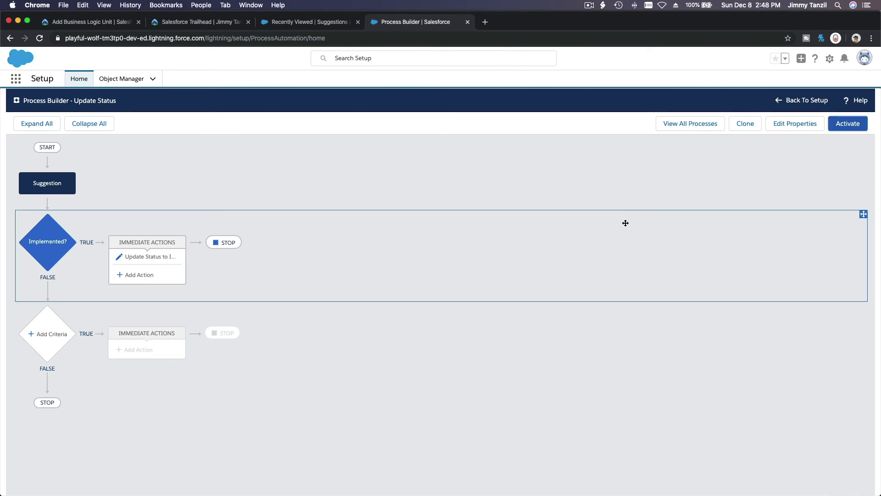
pyautogui.click(561, 342)
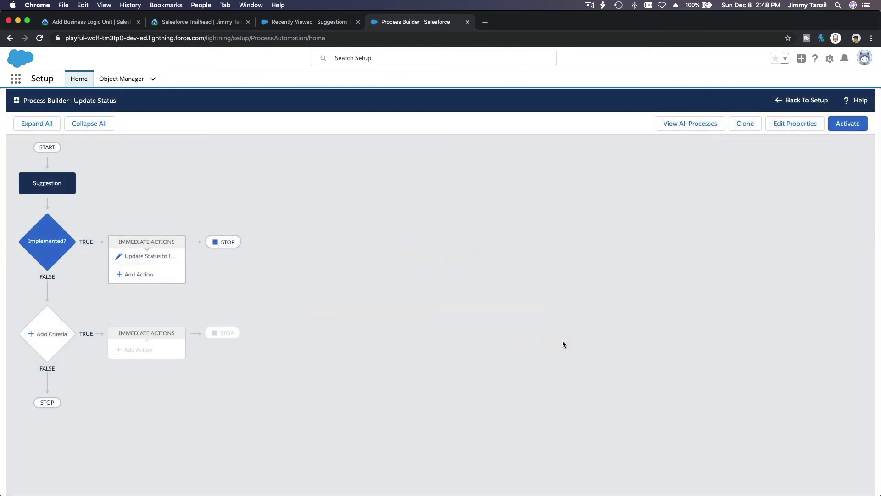
# Step: Start a new suggestion record in the Suggestion Box app and set its Implemented Date to 2019-12-10
pyautogui.click(297, 24)
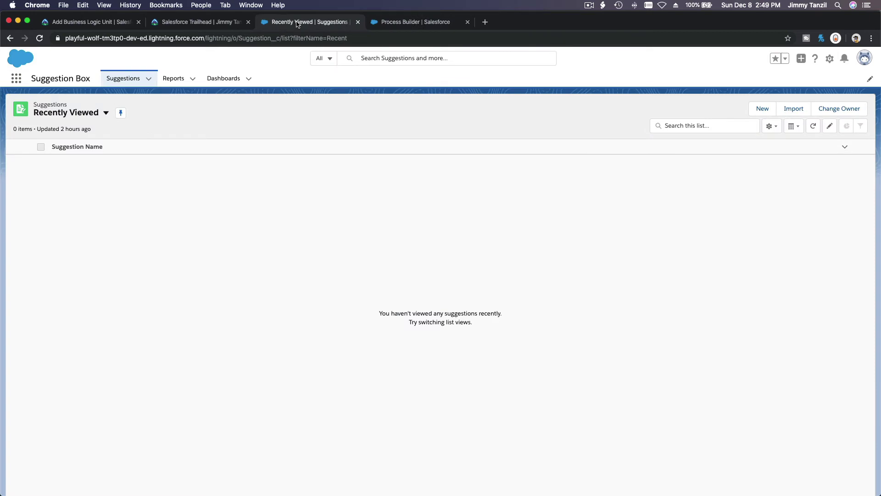
pyautogui.click(762, 108)
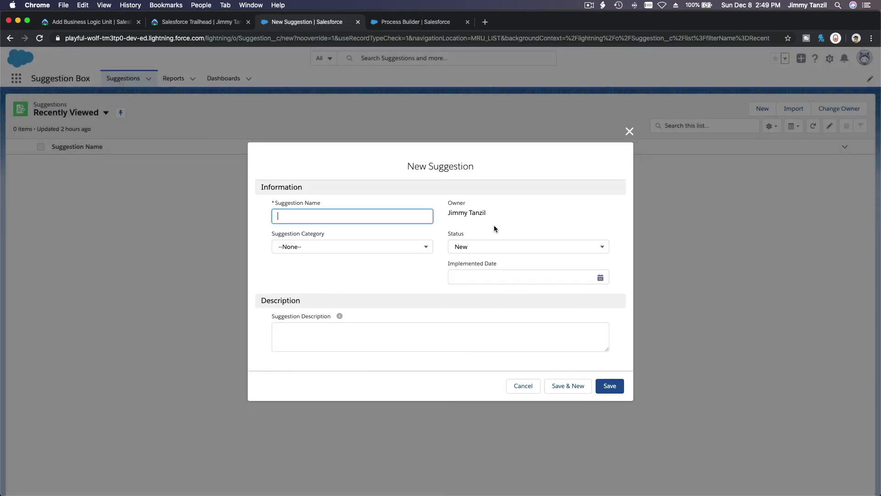
pyautogui.click(474, 278)
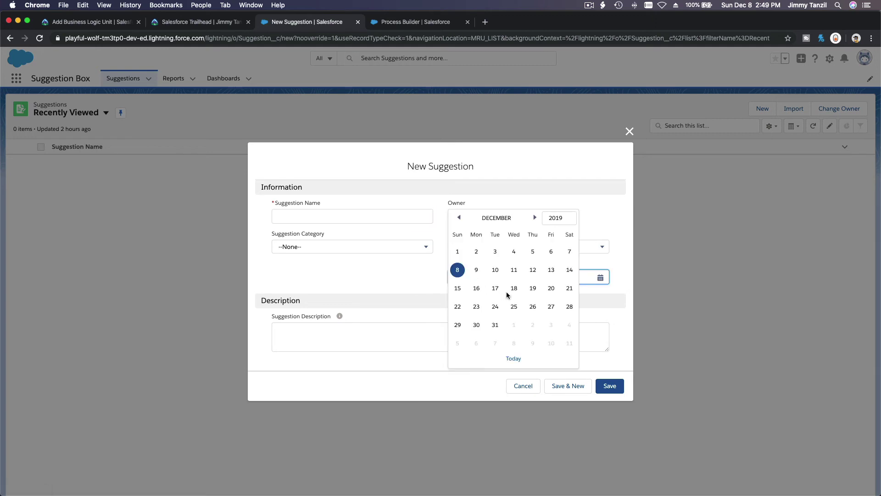
pyautogui.click(497, 273)
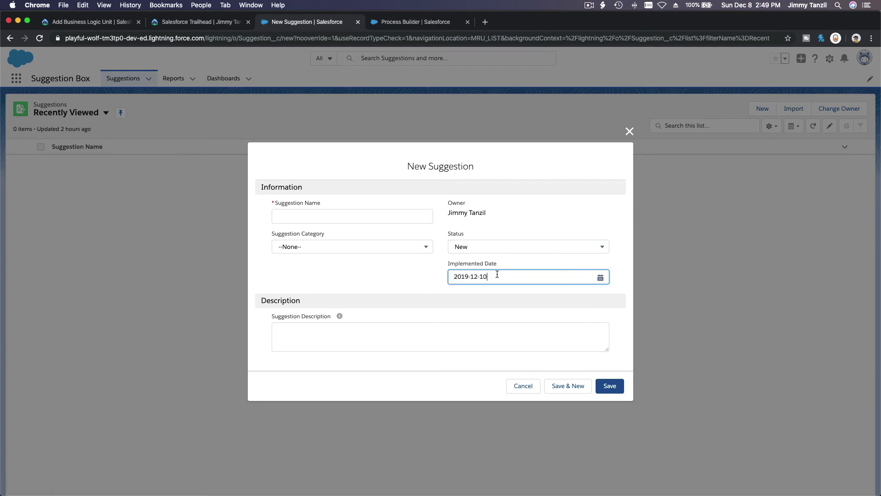
# Step: Try Implemented as the new suggestion's Status, then set the Status to --None--
pyautogui.click(471, 244)
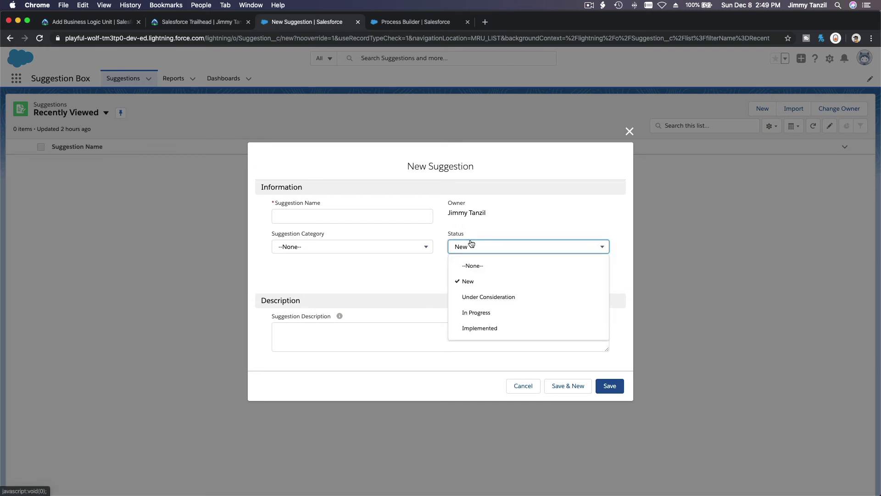
pyautogui.click(481, 327)
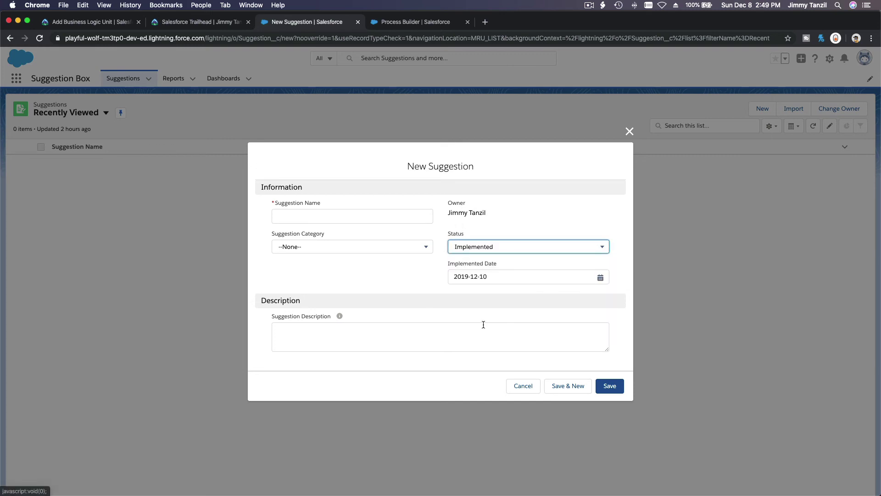
pyautogui.click(476, 249)
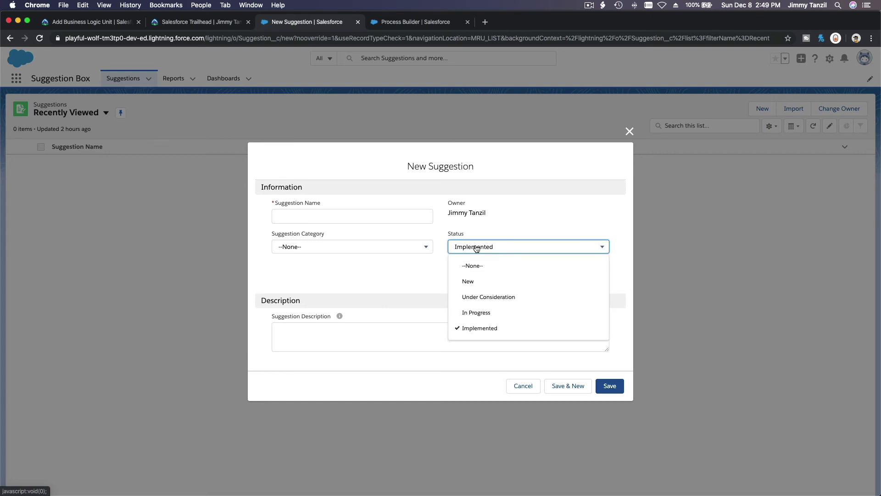
pyautogui.click(478, 269)
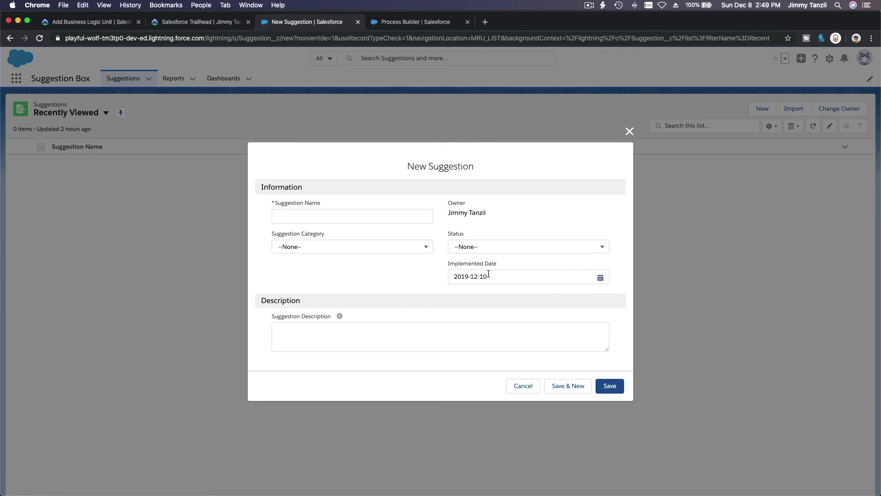
pyautogui.click(484, 246)
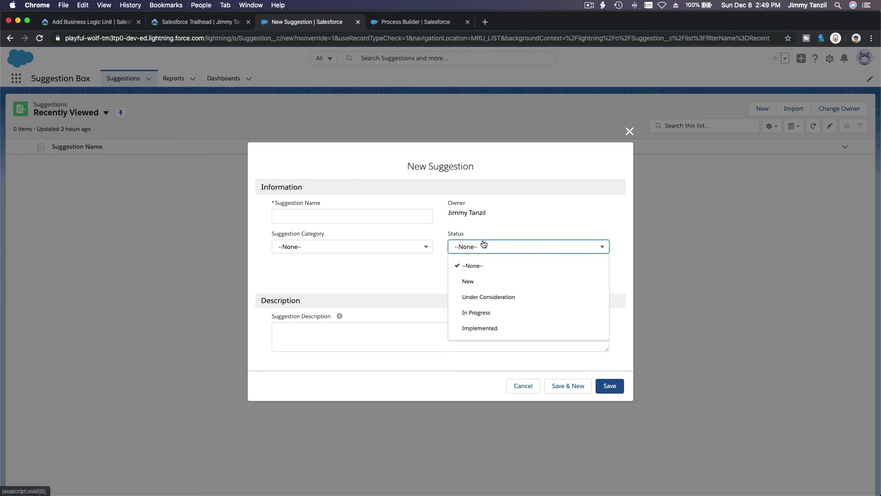
pyautogui.click(495, 328)
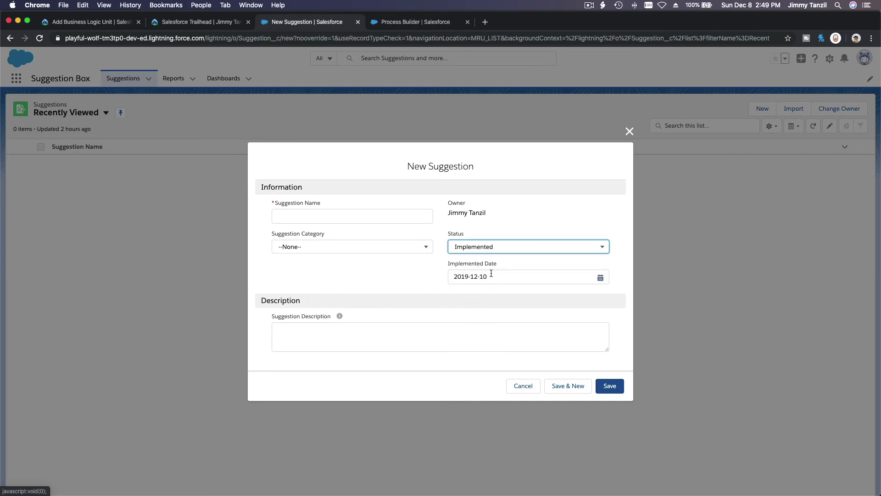
pyautogui.click(522, 388)
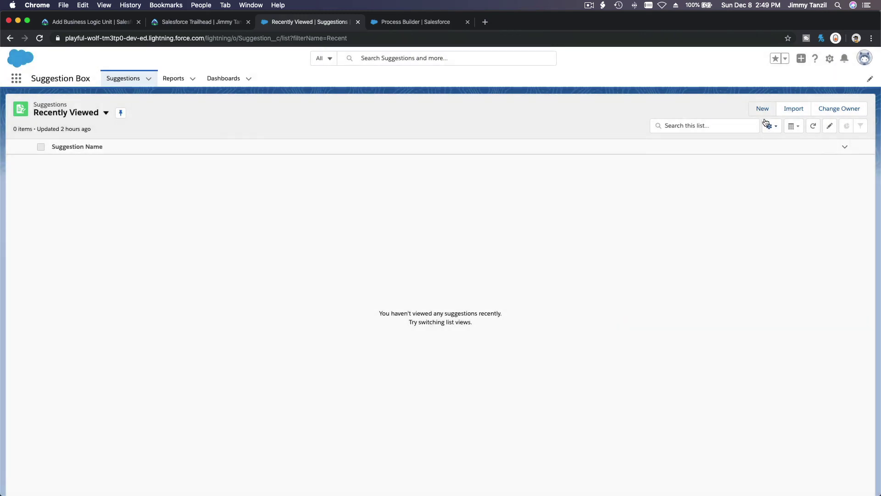
# Step: Start a new suggestion named "Make Trailhead More Fun!" with the description "Put videos on the trailhead modules!"
pyautogui.click(762, 110)
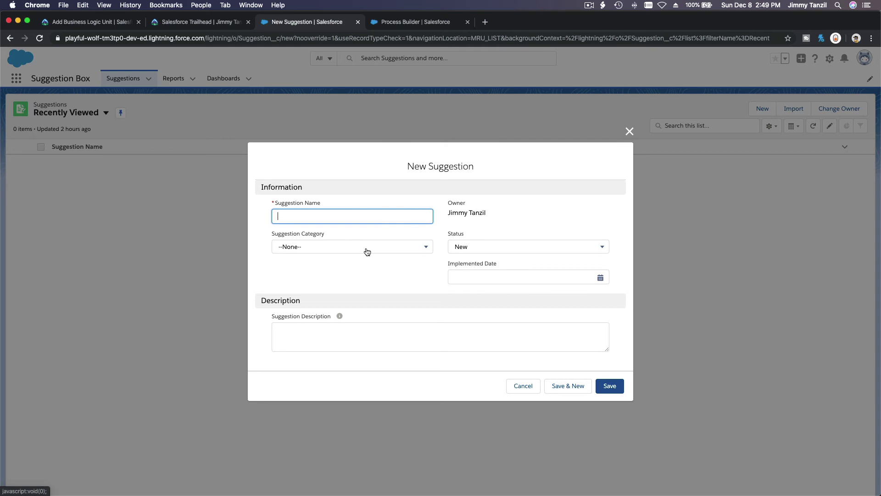
pyautogui.write('Make Trailhead More Fun!')
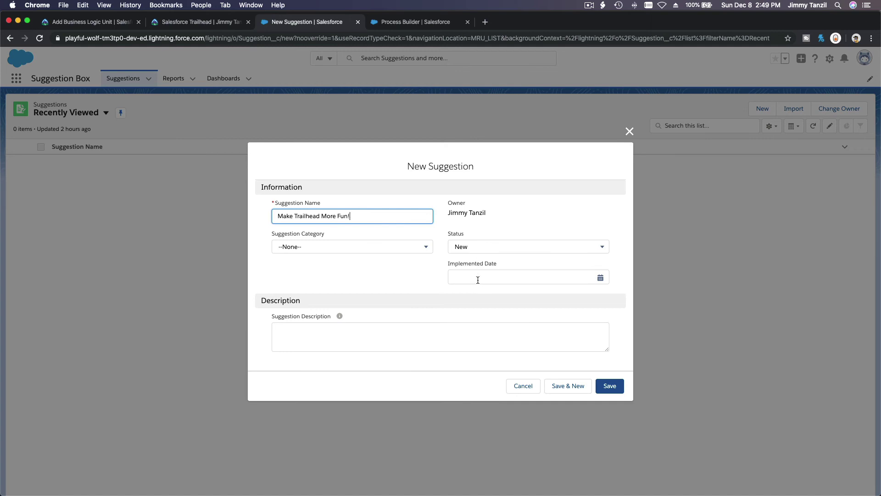
pyautogui.click(444, 341)
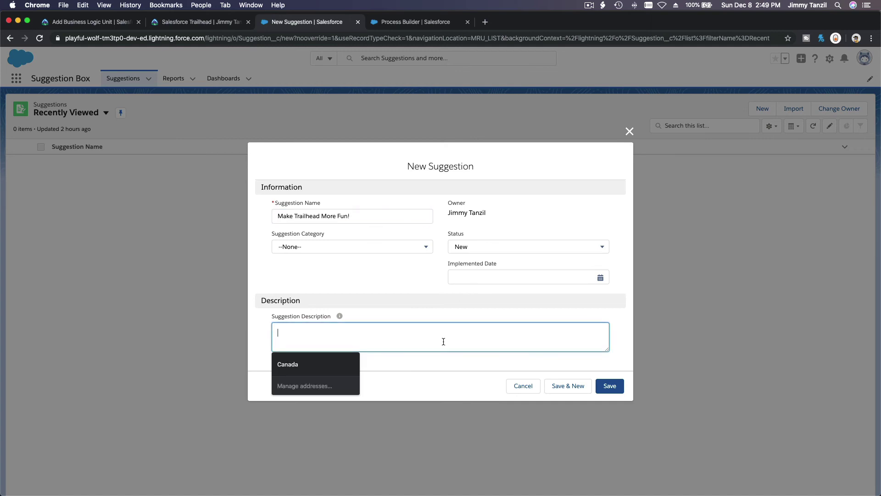
pyautogui.write('M')
pyautogui.press('BackSpace')
pyautogui.write('Put videos on the trailhead modules!')
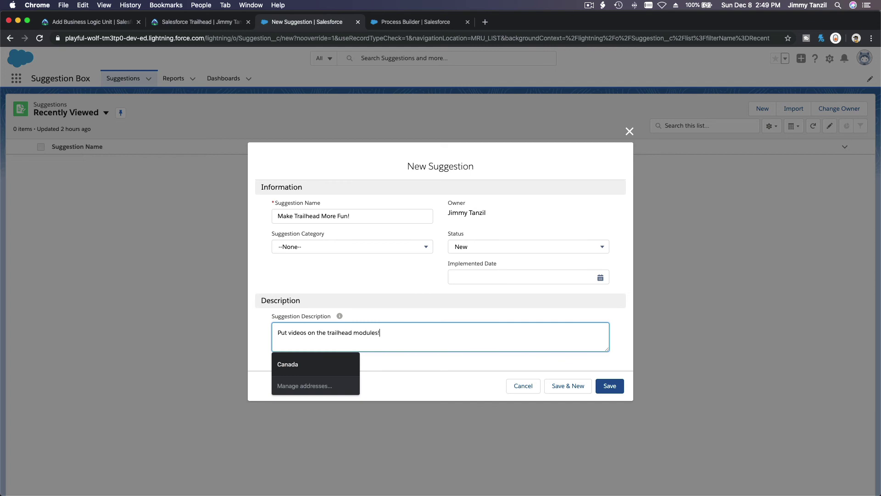
pyautogui.click(444, 301)
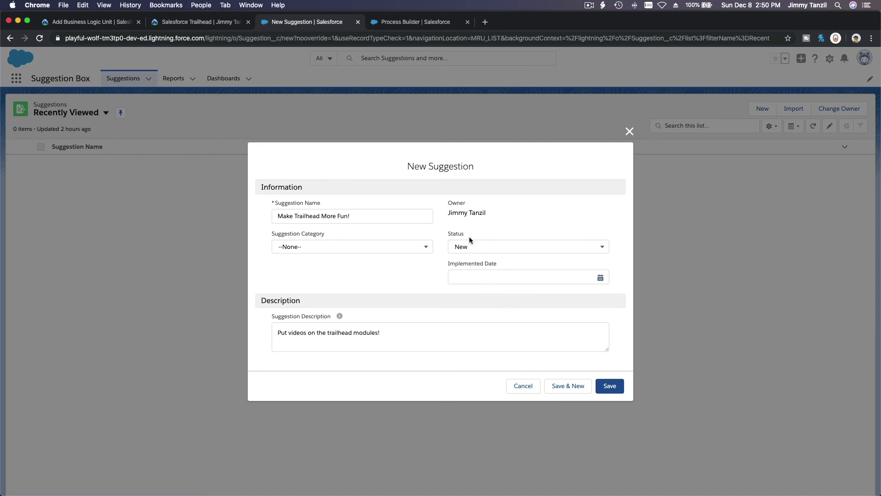
# Step: Set the suggestion's category to Other and save the new record
pyautogui.click(387, 247)
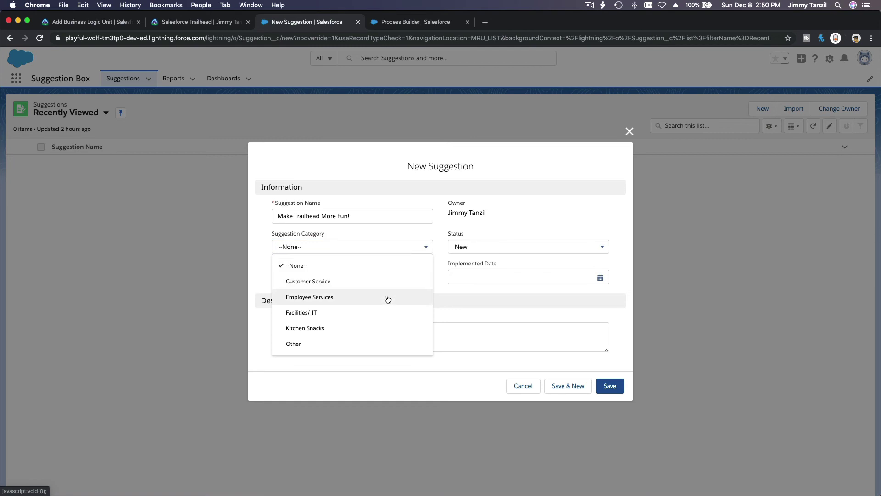
pyautogui.click(402, 342)
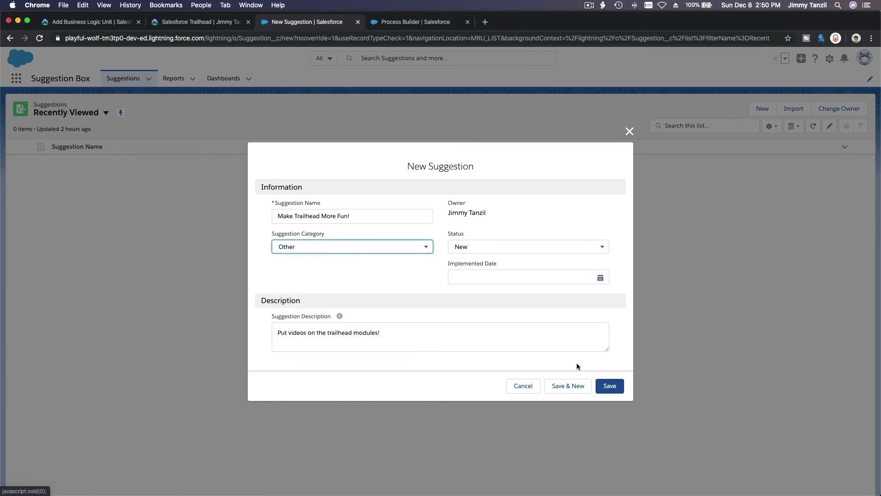
pyautogui.click(613, 386)
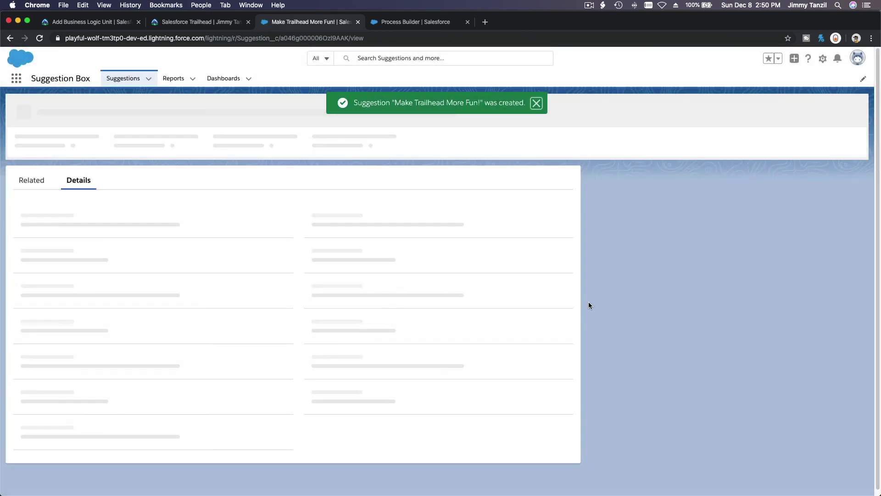
pyautogui.click(536, 104)
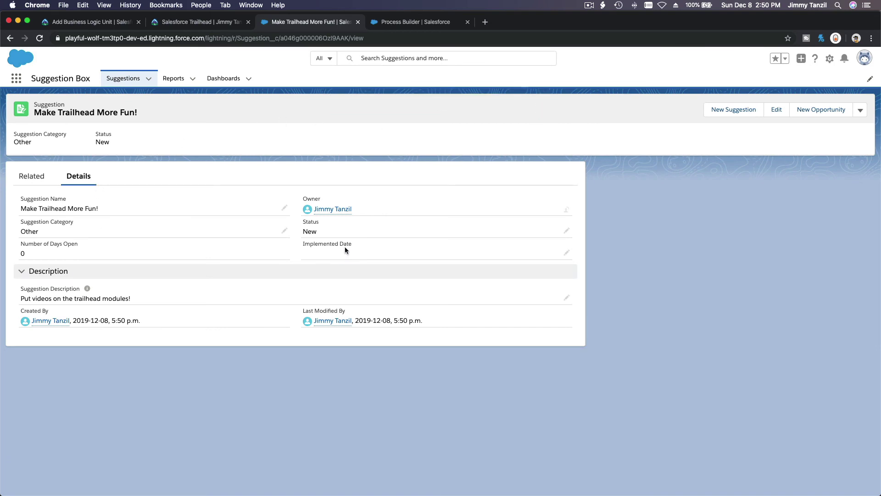
# Step: Set the saved suggestion's Implemented Date to 2019-12-08, save it, and check the resulting Status
pyautogui.click(566, 255)
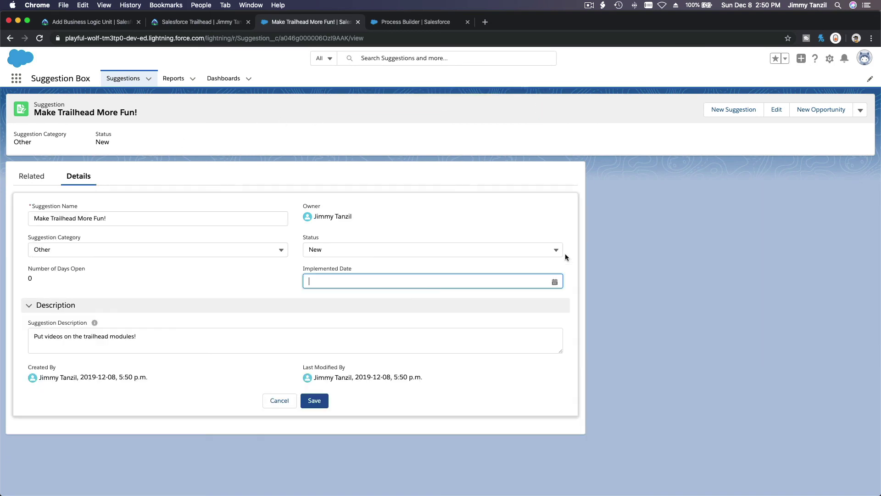
pyautogui.click(380, 280)
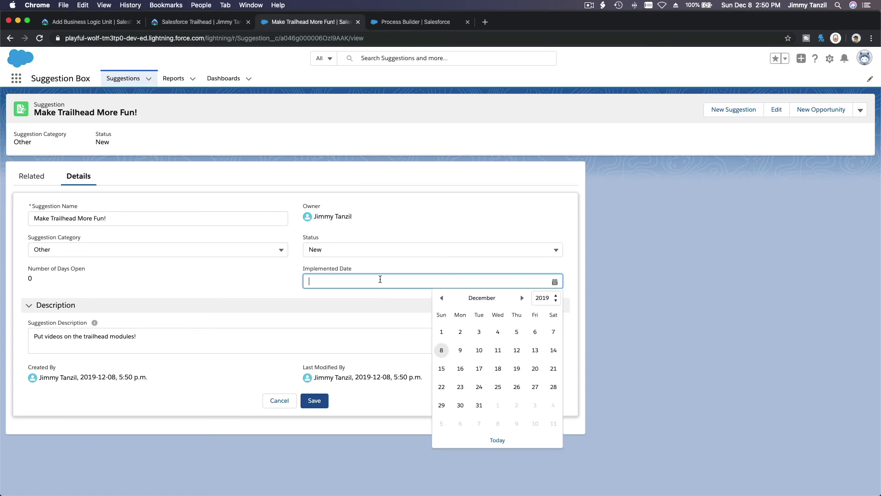
pyautogui.click(442, 351)
pyautogui.click(357, 433)
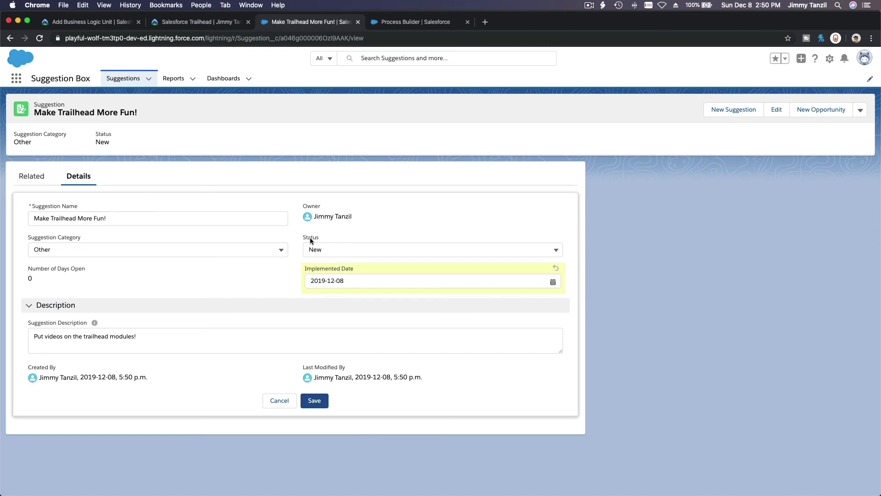
pyautogui.click(314, 406)
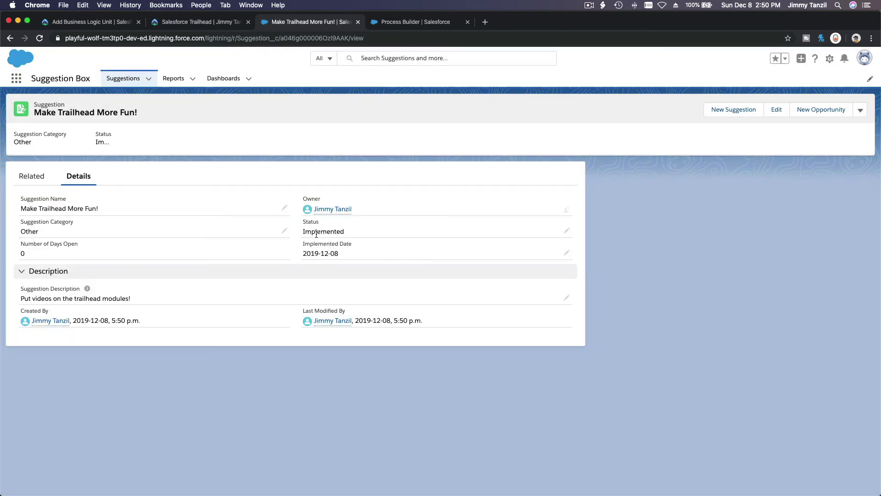
pyautogui.doubleClick(312, 235)
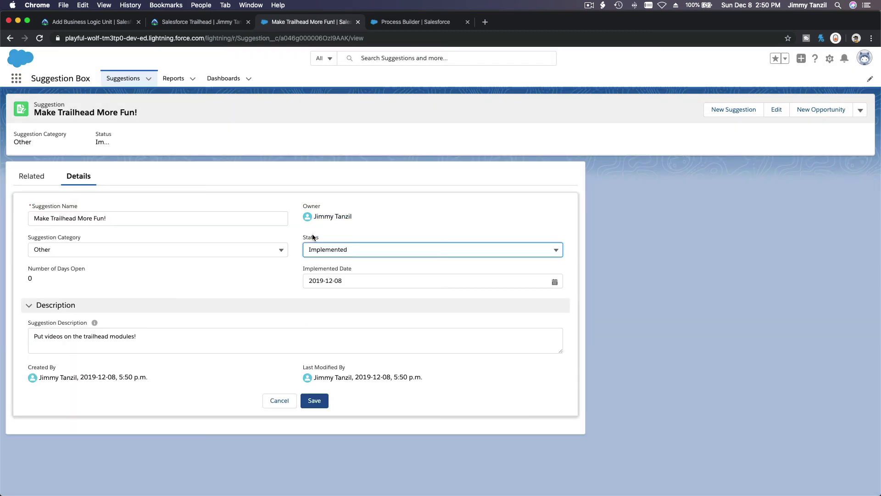
pyautogui.click(277, 404)
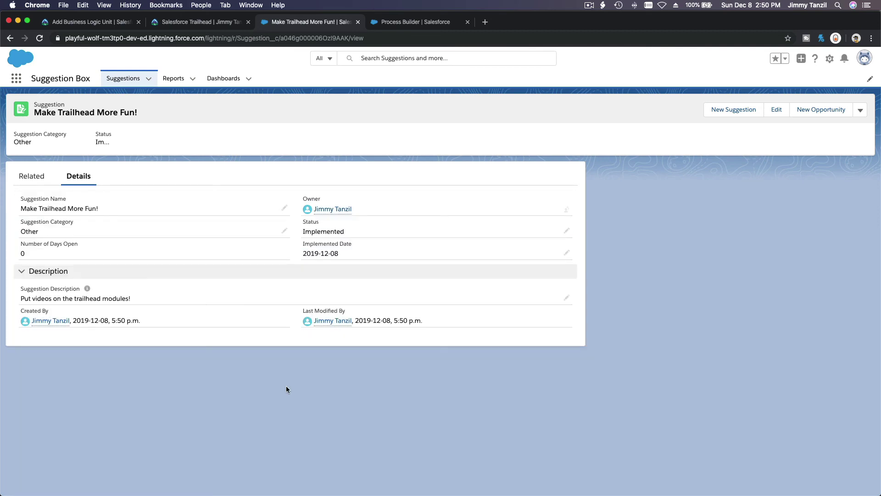
# Step: Review the unit's Try Out the App instructions, then try to save the suggestion with the future Implemented Date 2019-12-13 and cancel the edit
pyautogui.click(117, 23)
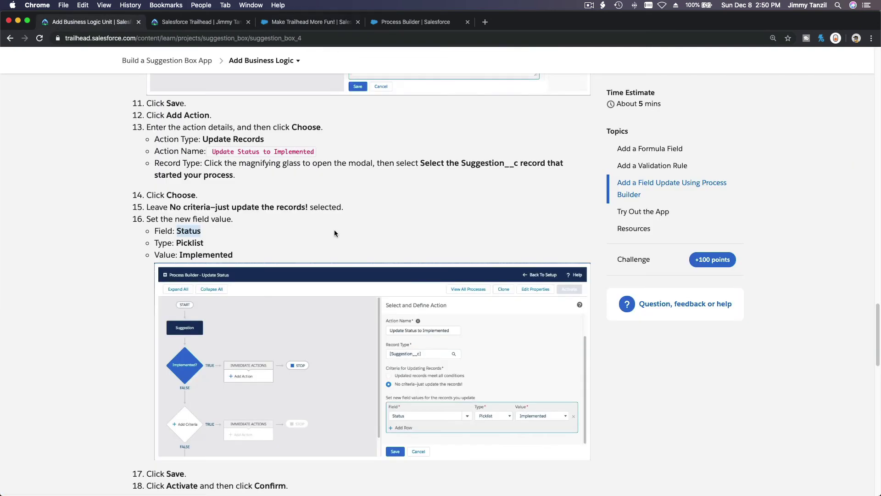
pyautogui.scroll(-7, 334, 230)
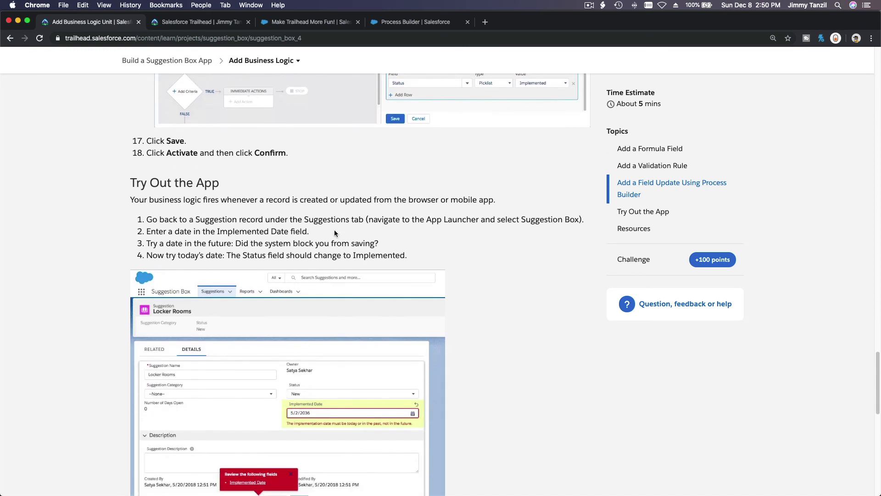
pyautogui.scroll(-4, 385, 370)
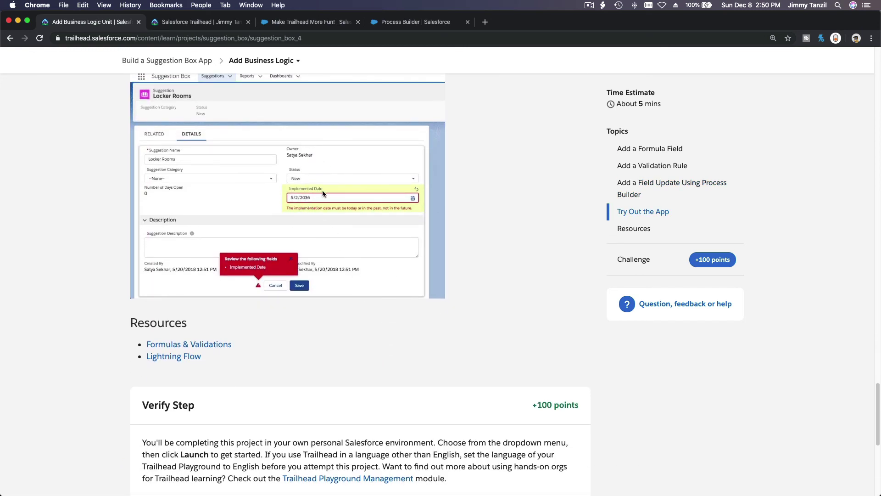
pyautogui.click(402, 21)
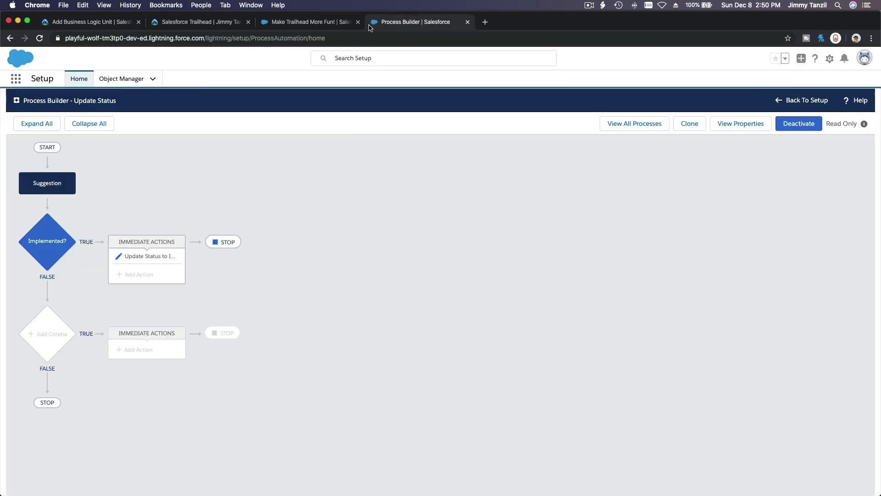
pyautogui.click(303, 22)
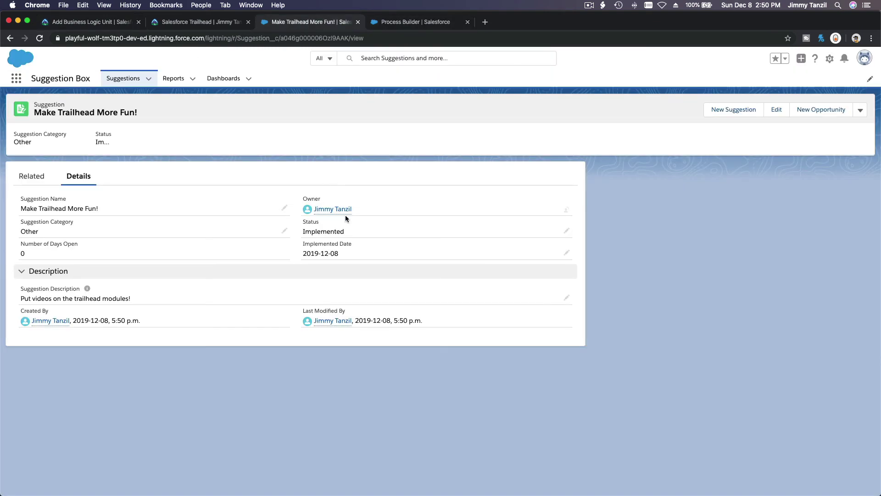
pyautogui.doubleClick(349, 248)
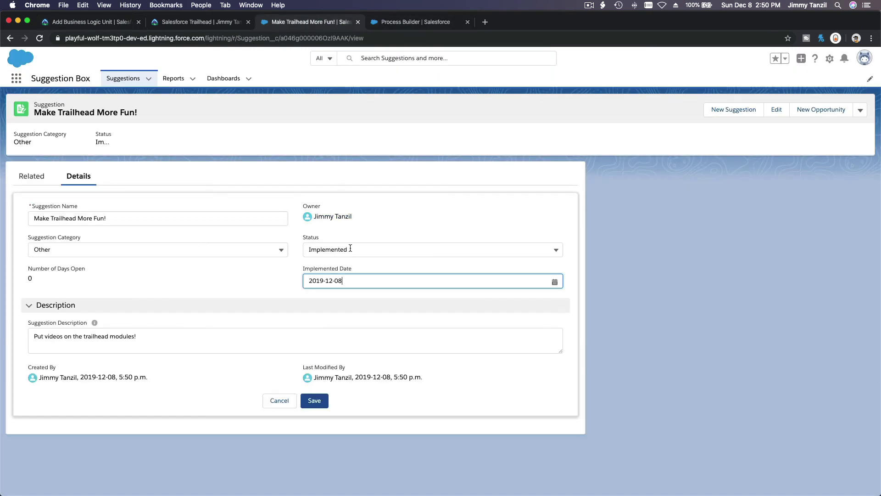
pyautogui.click(359, 278)
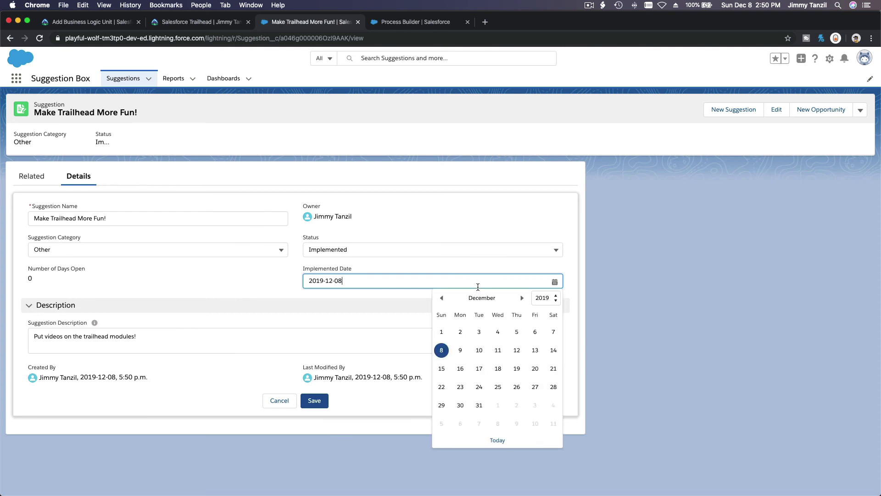
pyautogui.click(533, 355)
pyautogui.click(313, 400)
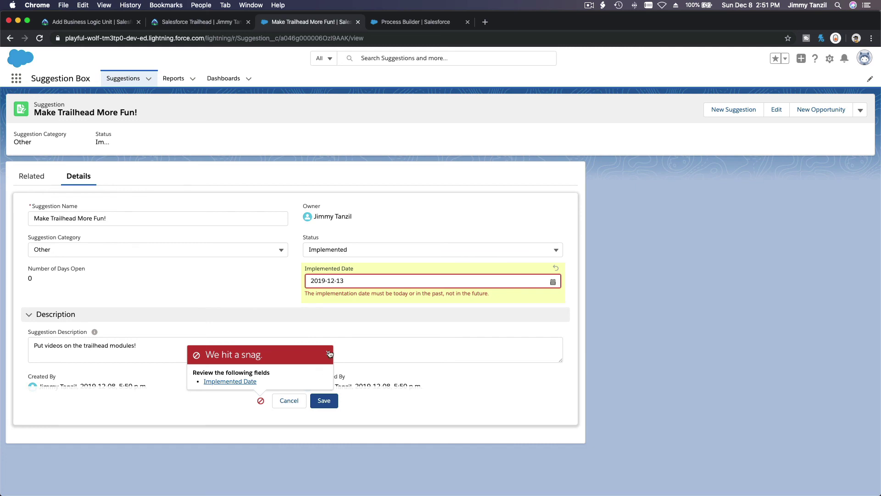
pyautogui.click(261, 401)
pyautogui.click(288, 404)
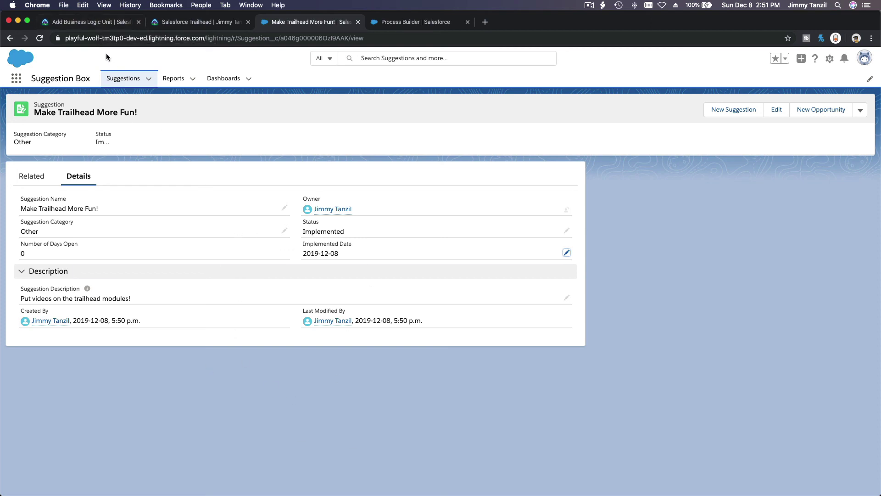
# Step: Return to the Add Business Logic unit in Trailhead and verify the step to earn 100 points
pyautogui.click(92, 27)
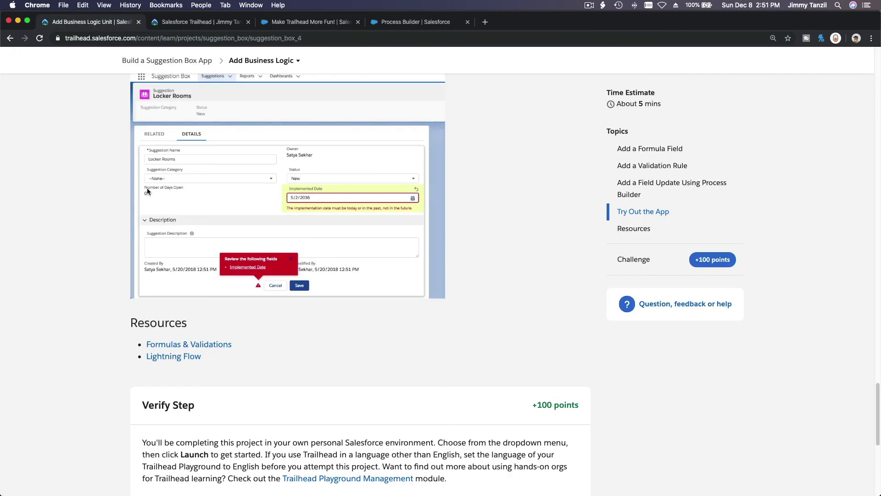
pyautogui.scroll(-8, 167, 237)
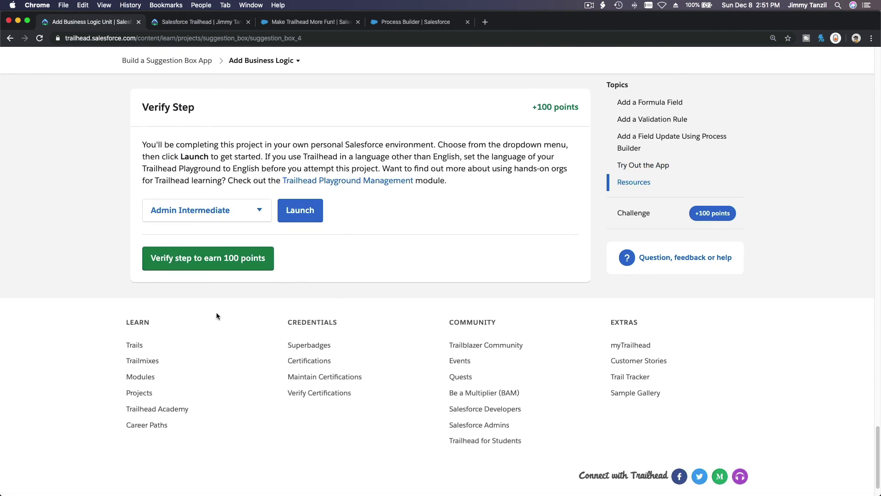
pyautogui.click(209, 265)
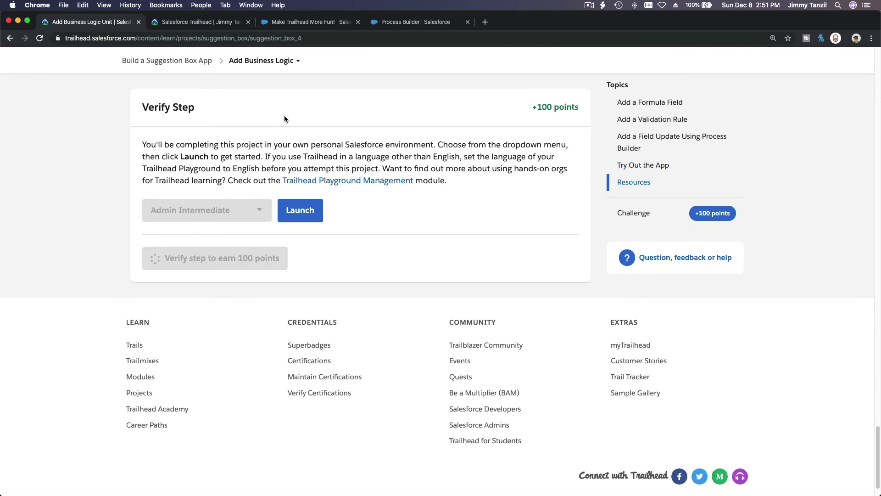
pyautogui.click(281, 65)
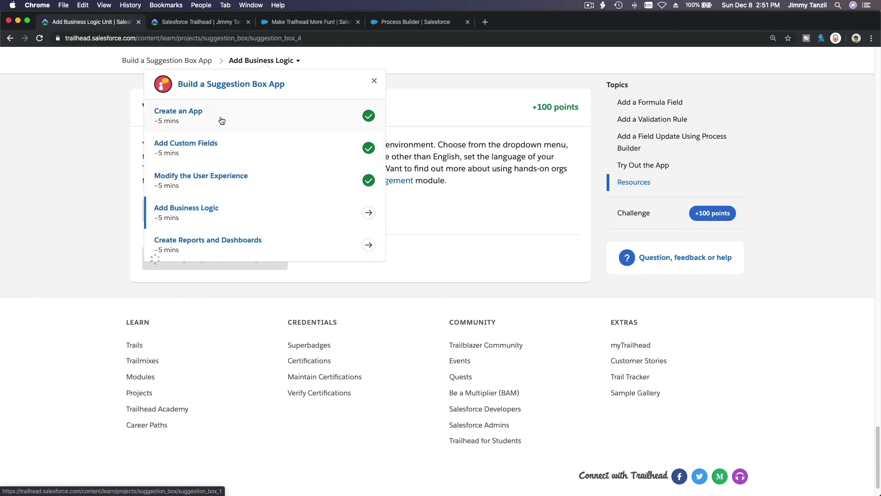
pyautogui.click(594, 223)
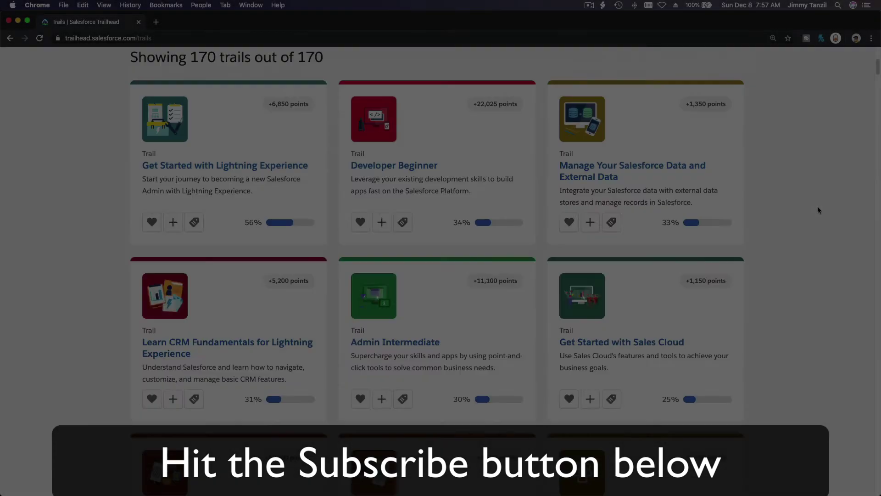
pyautogui.scroll(-20, 817, 207)
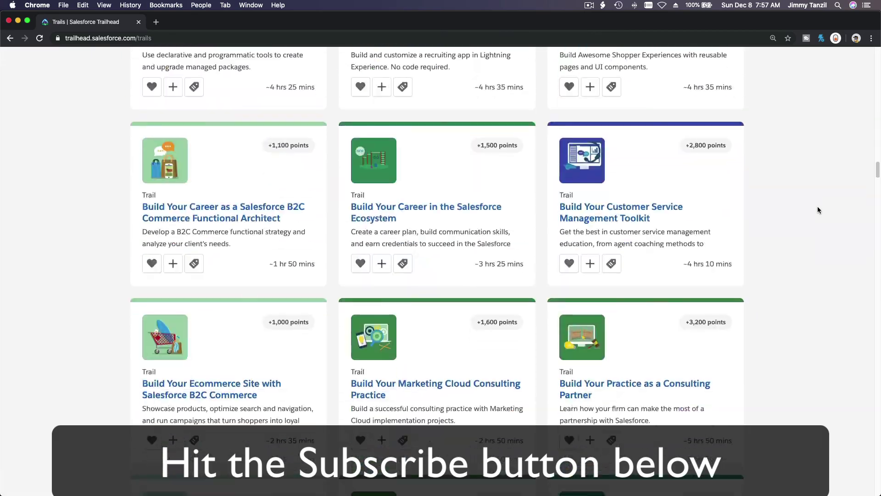
pyautogui.scroll(-10, 818, 209)
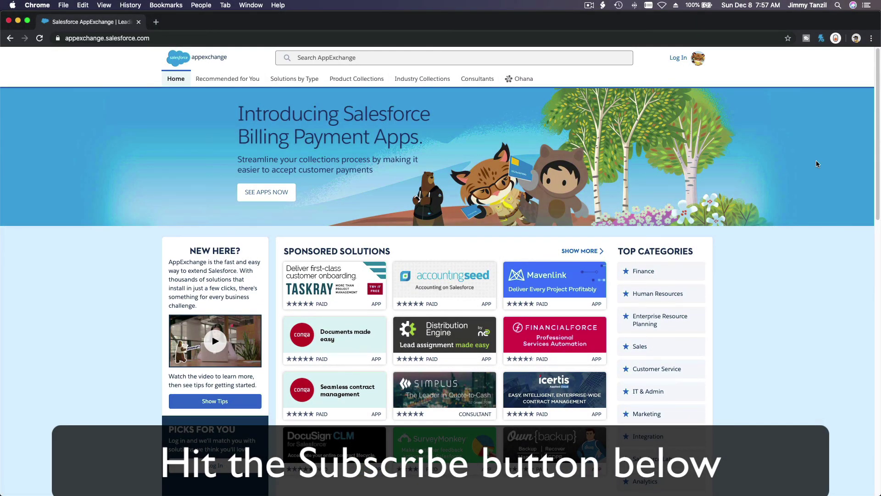
pyautogui.scroll(-12, 816, 164)
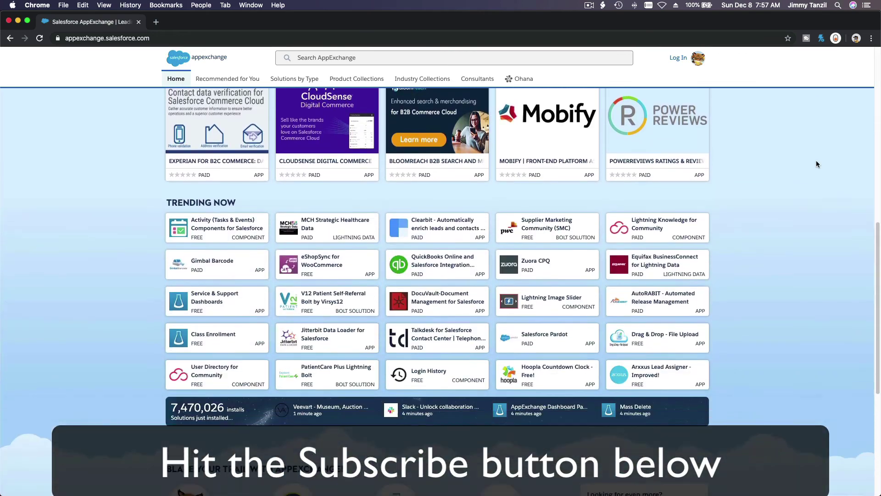
pyautogui.scroll(-4, 816, 164)
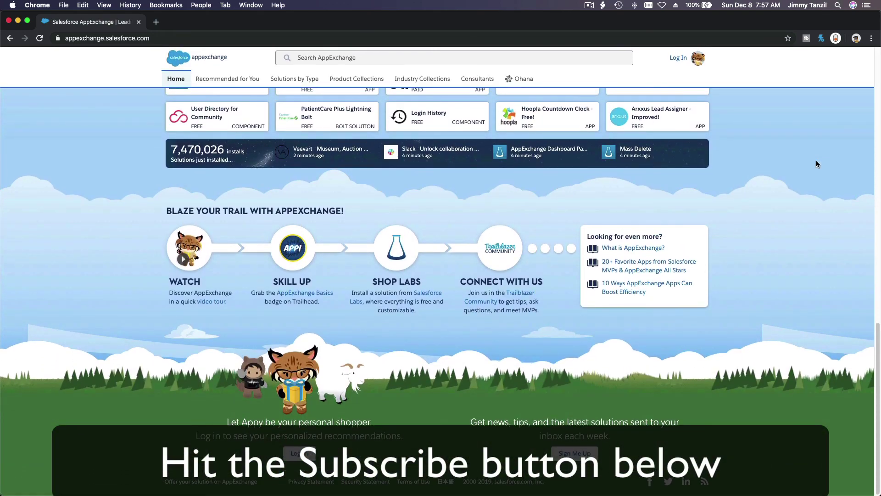